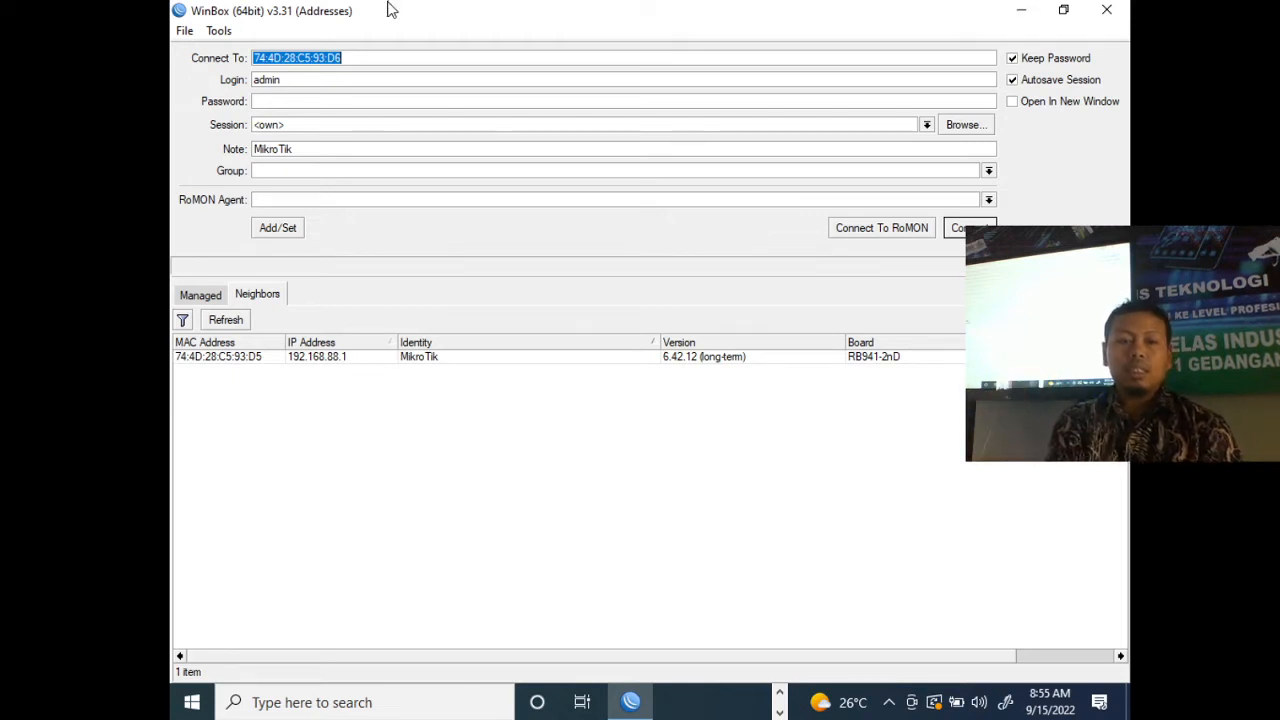
- Refresh the neighbor list and check the Ethernet adapter among the Windows network connections
click(228, 321)
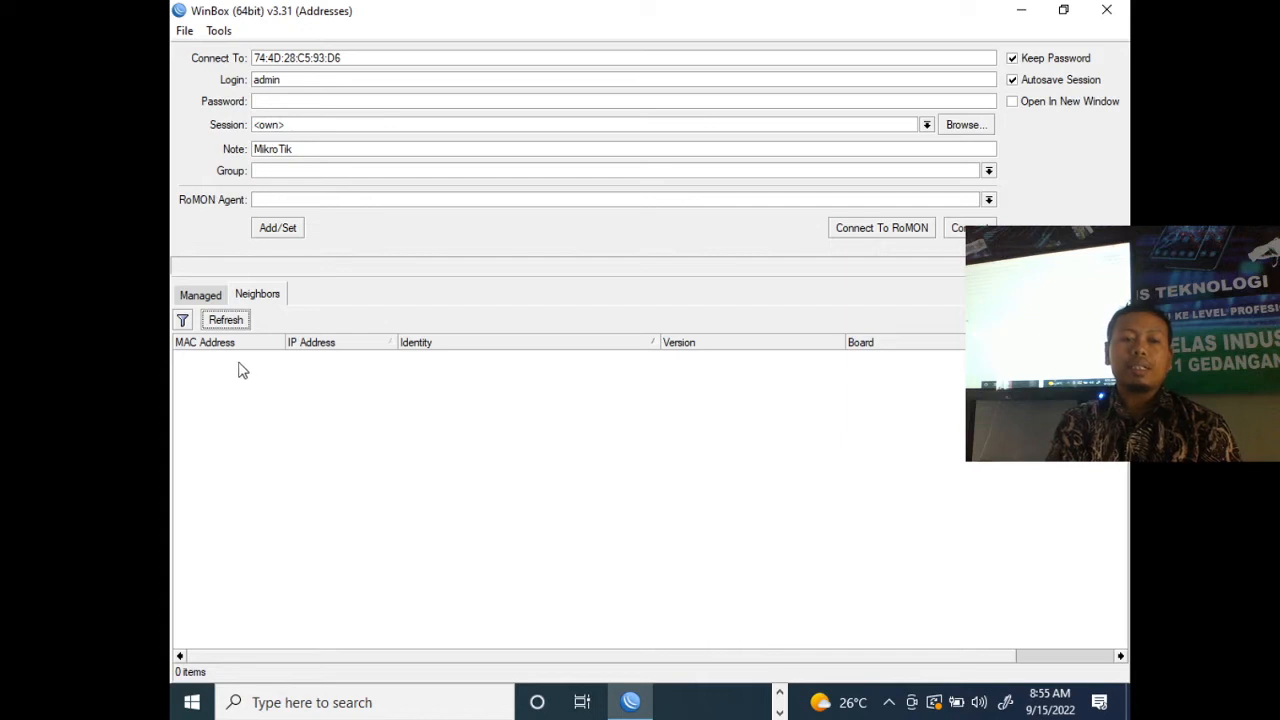
click(887, 704)
right_click(906, 592)
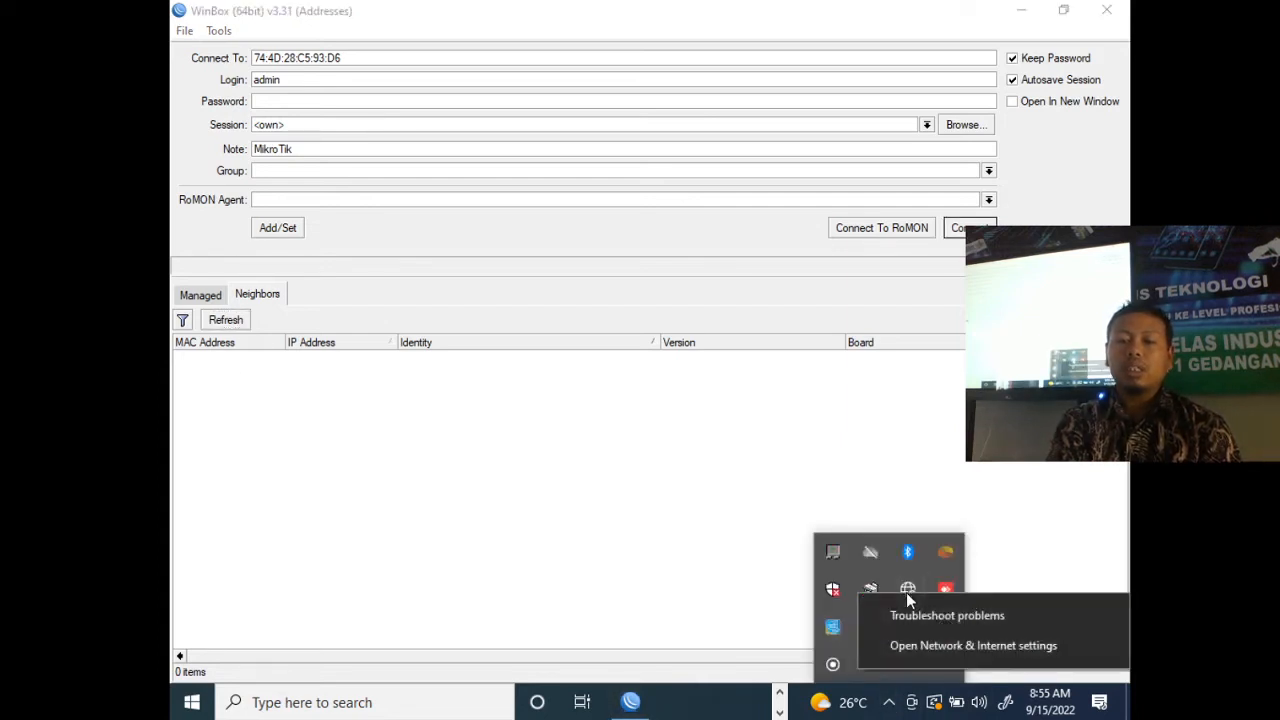
click(938, 647)
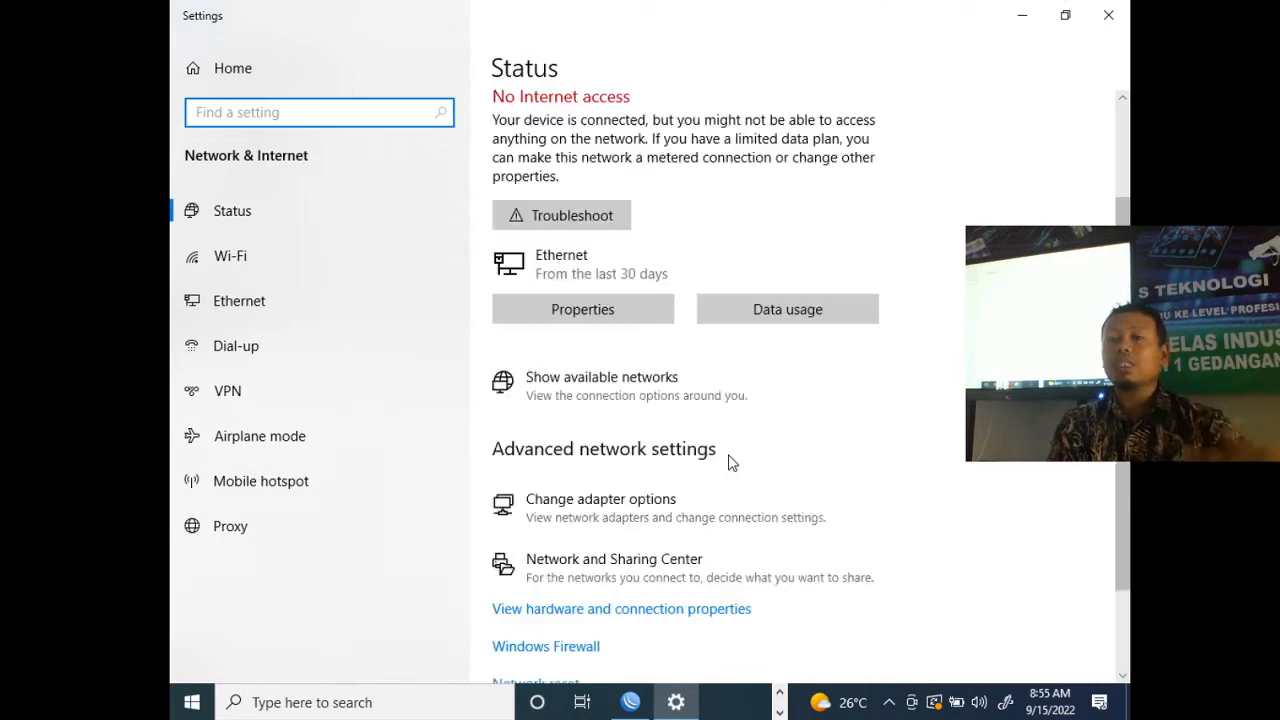
scroll(617, 520, up, 3)
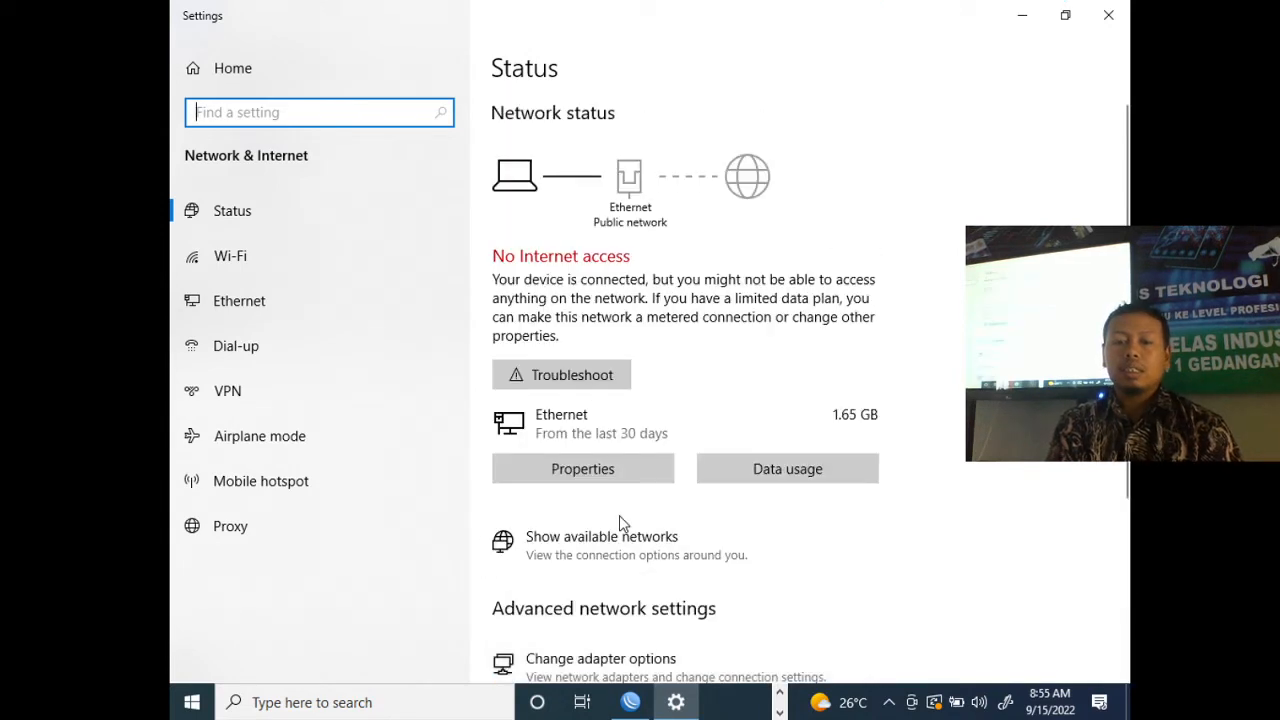
click(660, 657)
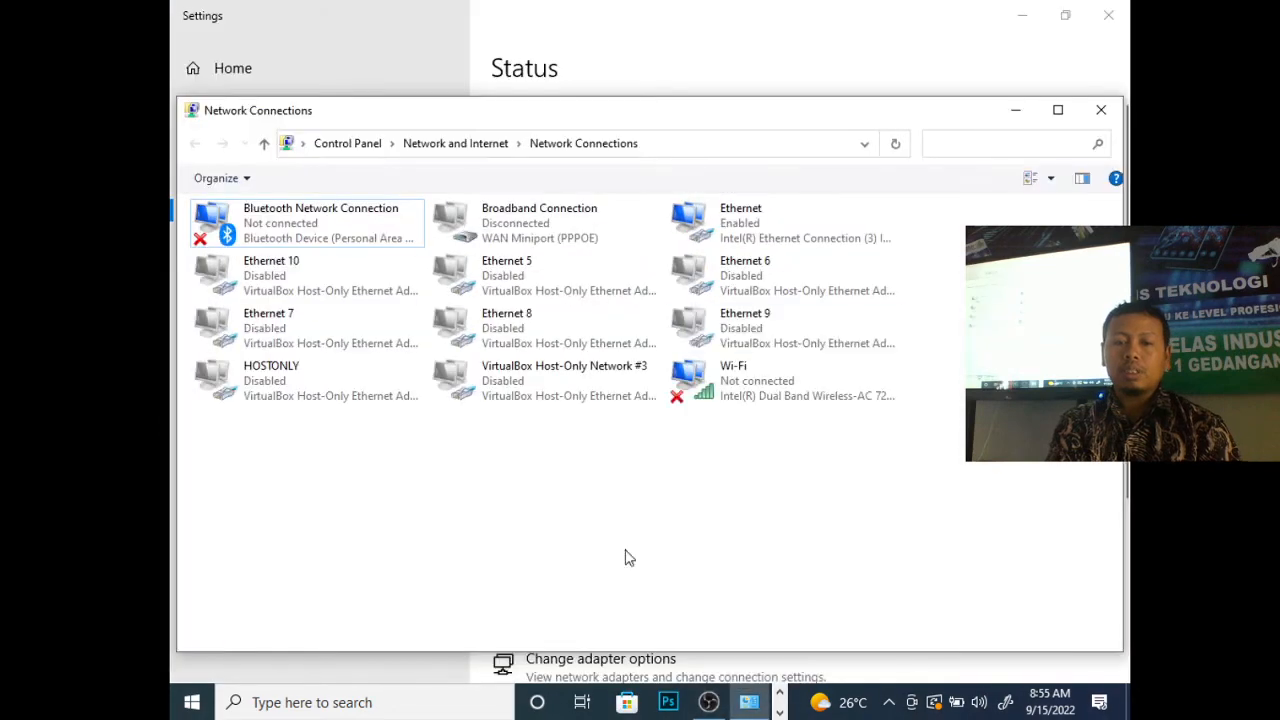
click(779, 240)
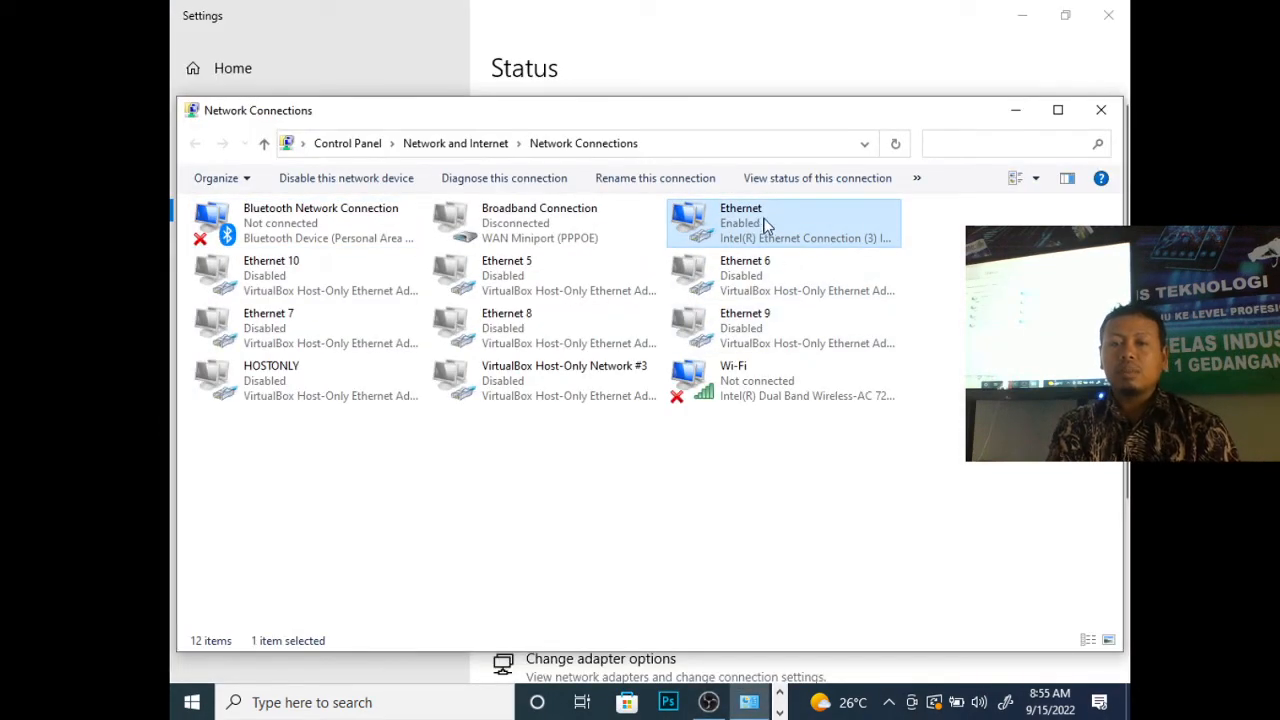
click(1015, 110)
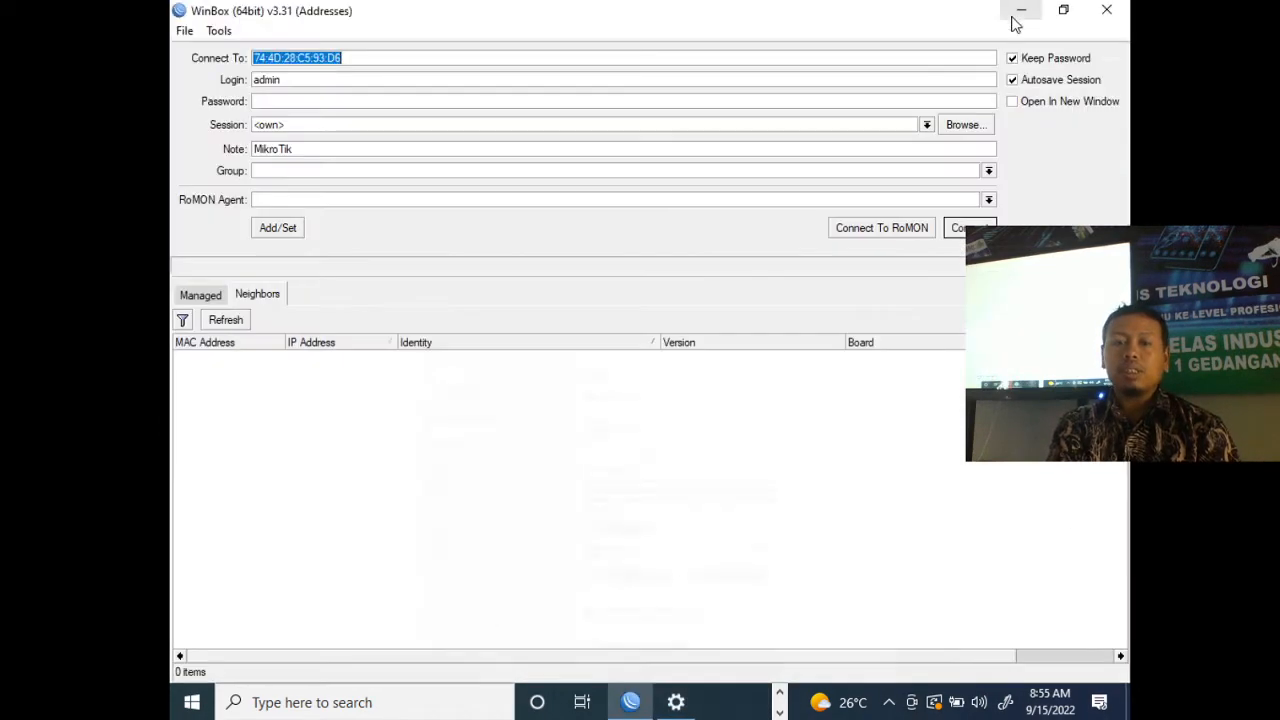
- Refresh the neighbor list and connect to the discovered MikroTik router by its MAC address with login admin
click(222, 321)
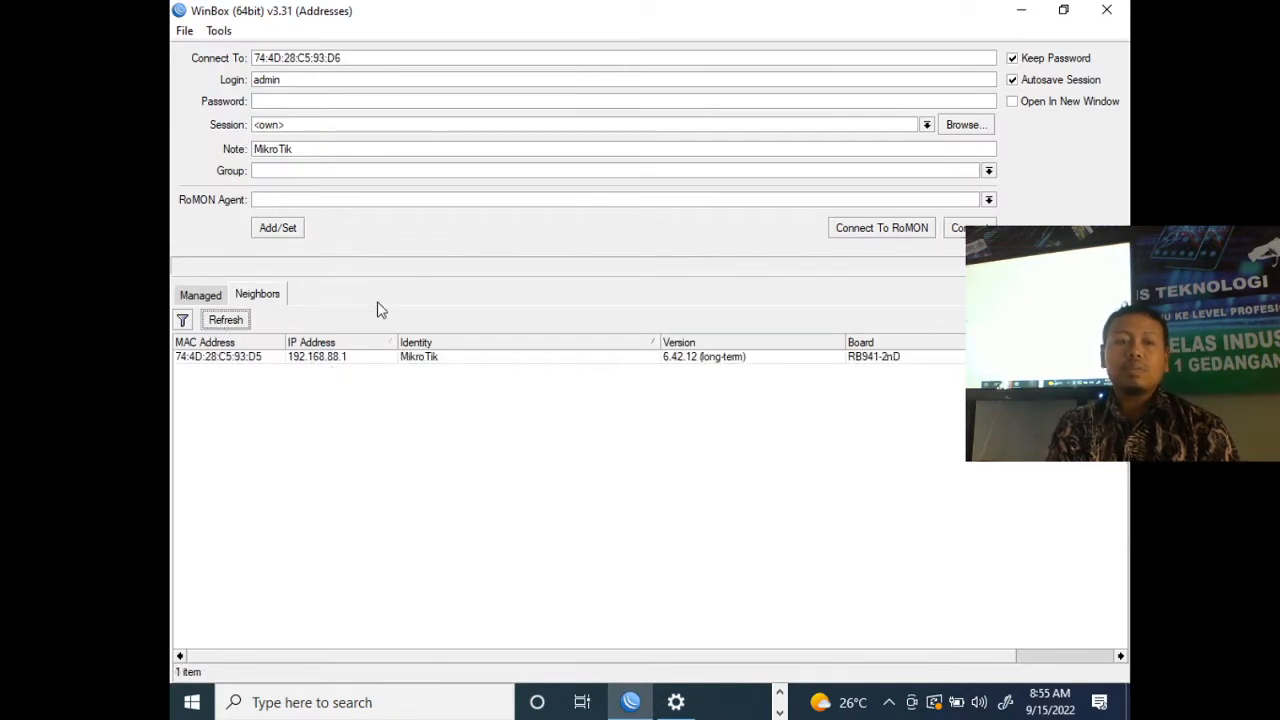
click(230, 362)
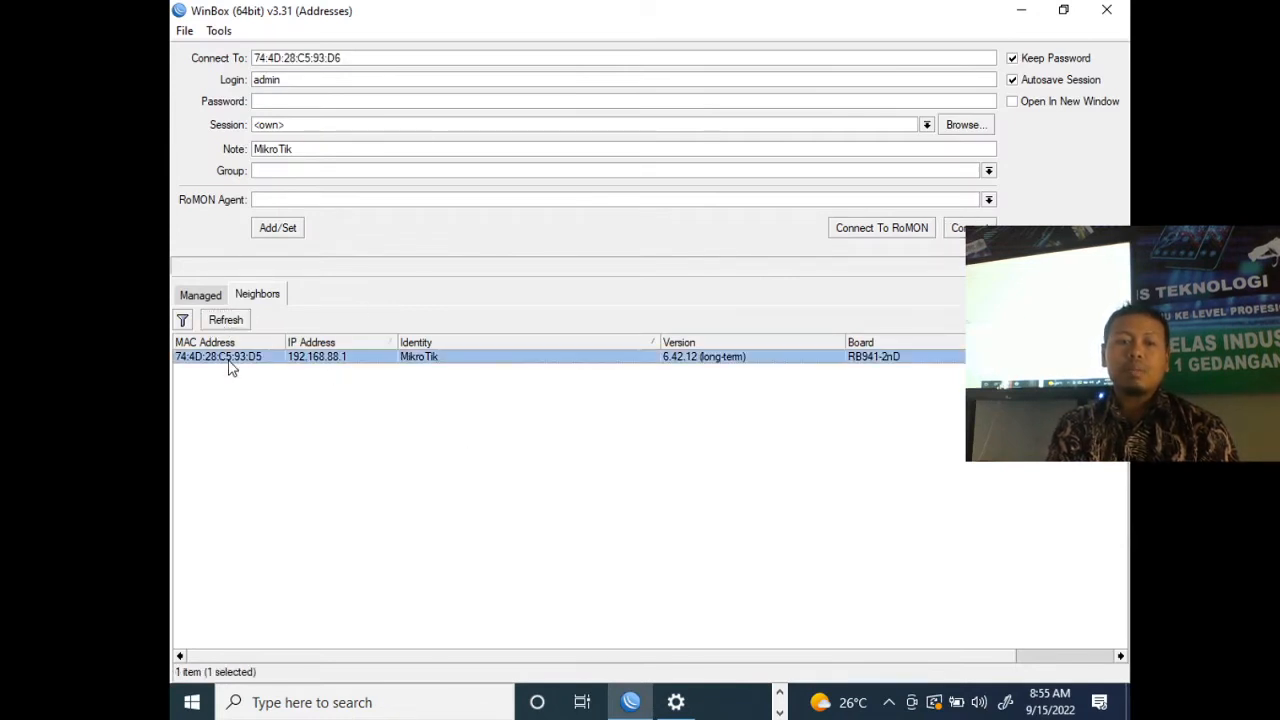
click(301, 80)
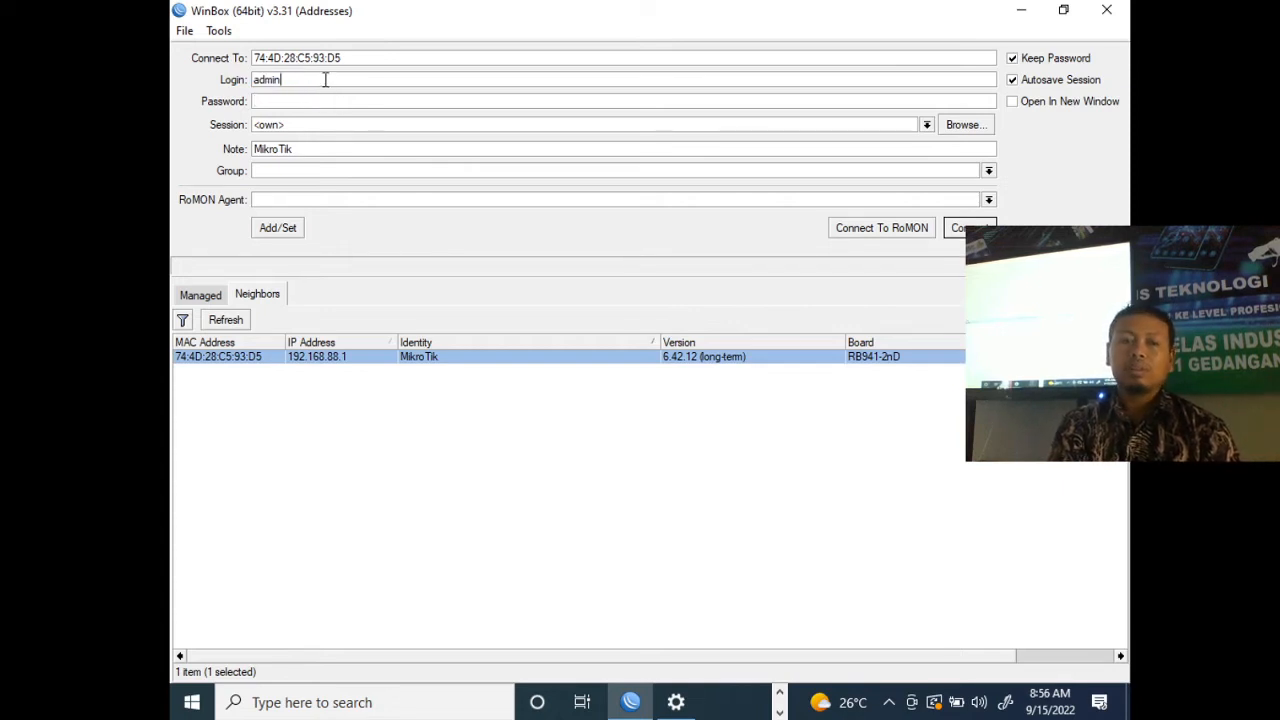
click(972, 228)
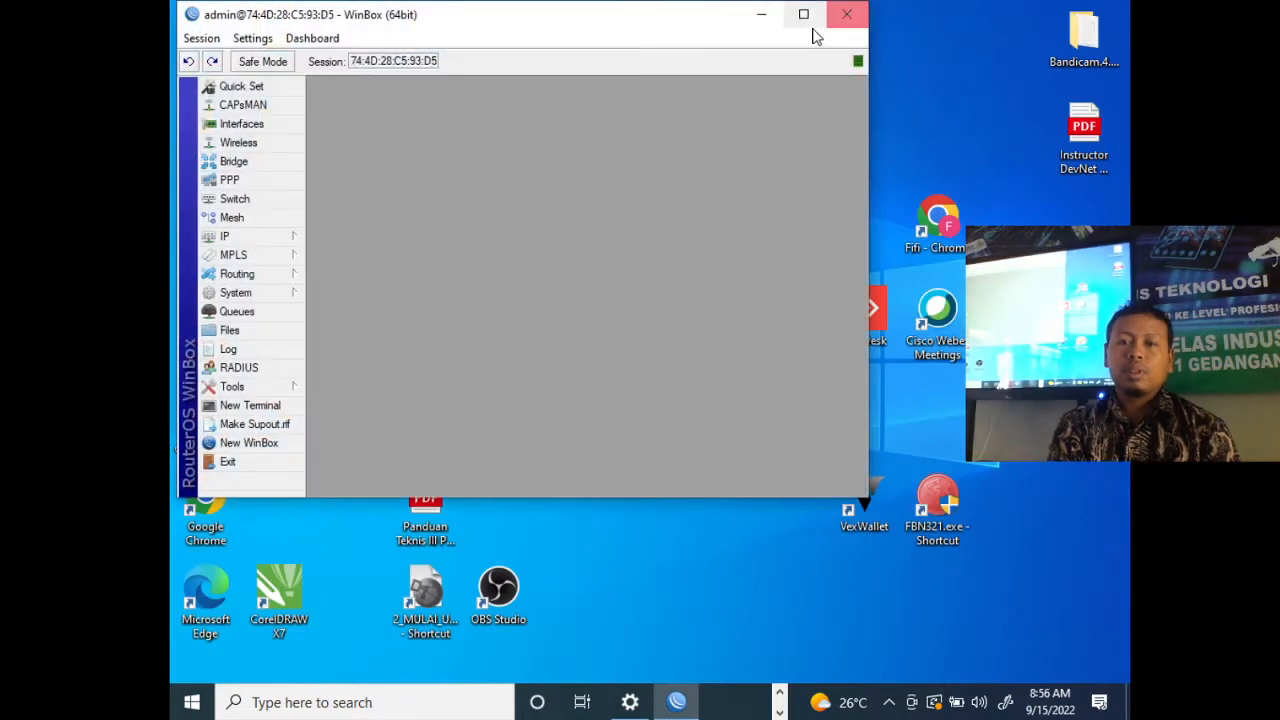
- Maximize the router session window and remove the RouterOS default configuration
click(808, 12)
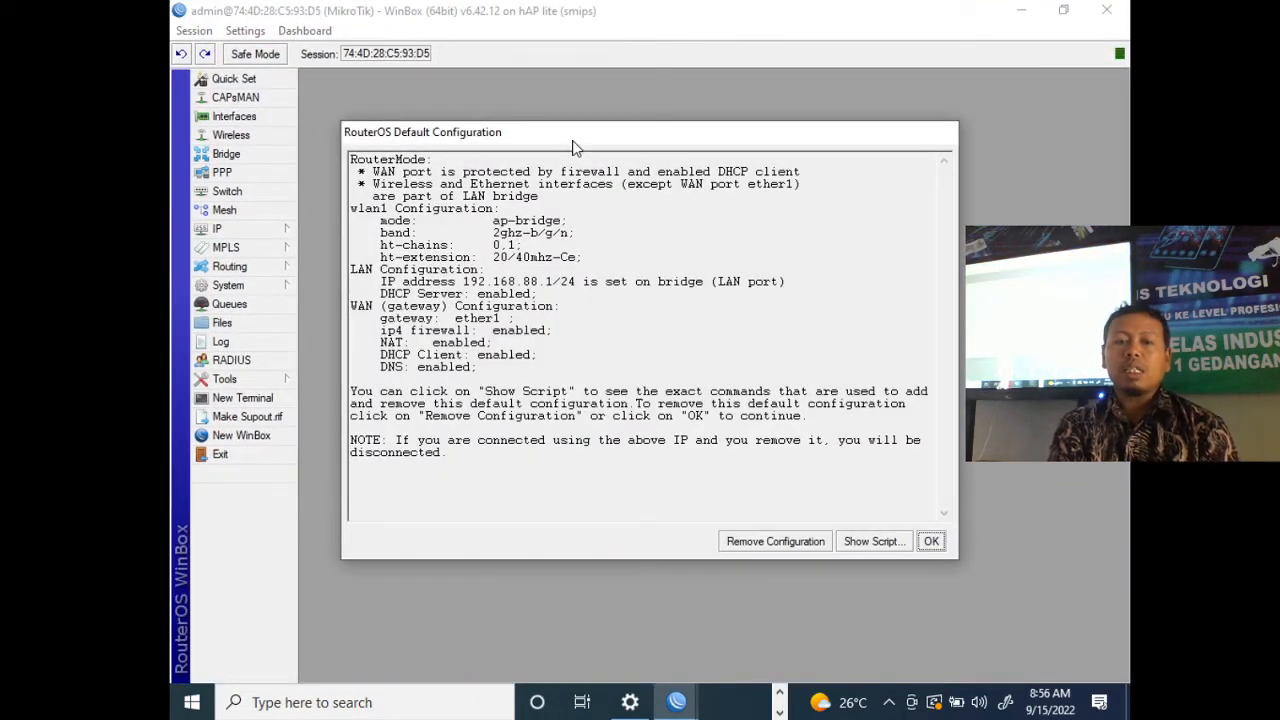
drag(568, 131, 610, 104)
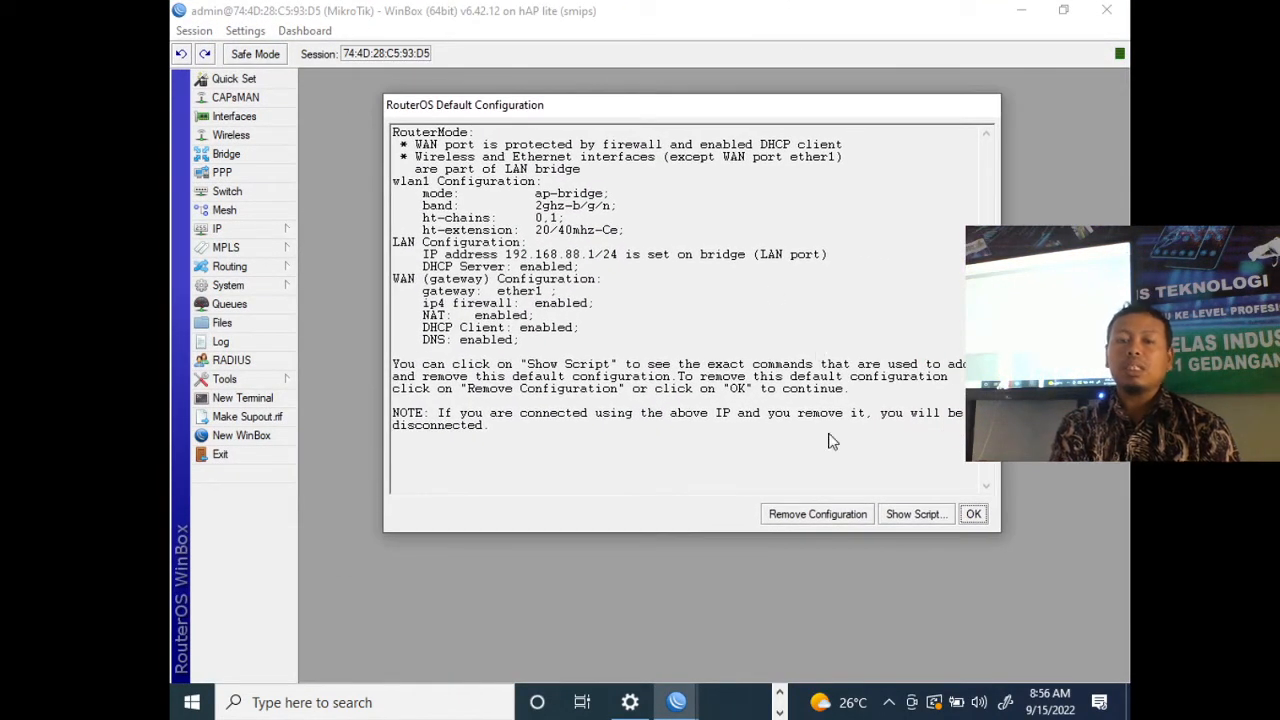
click(817, 514)
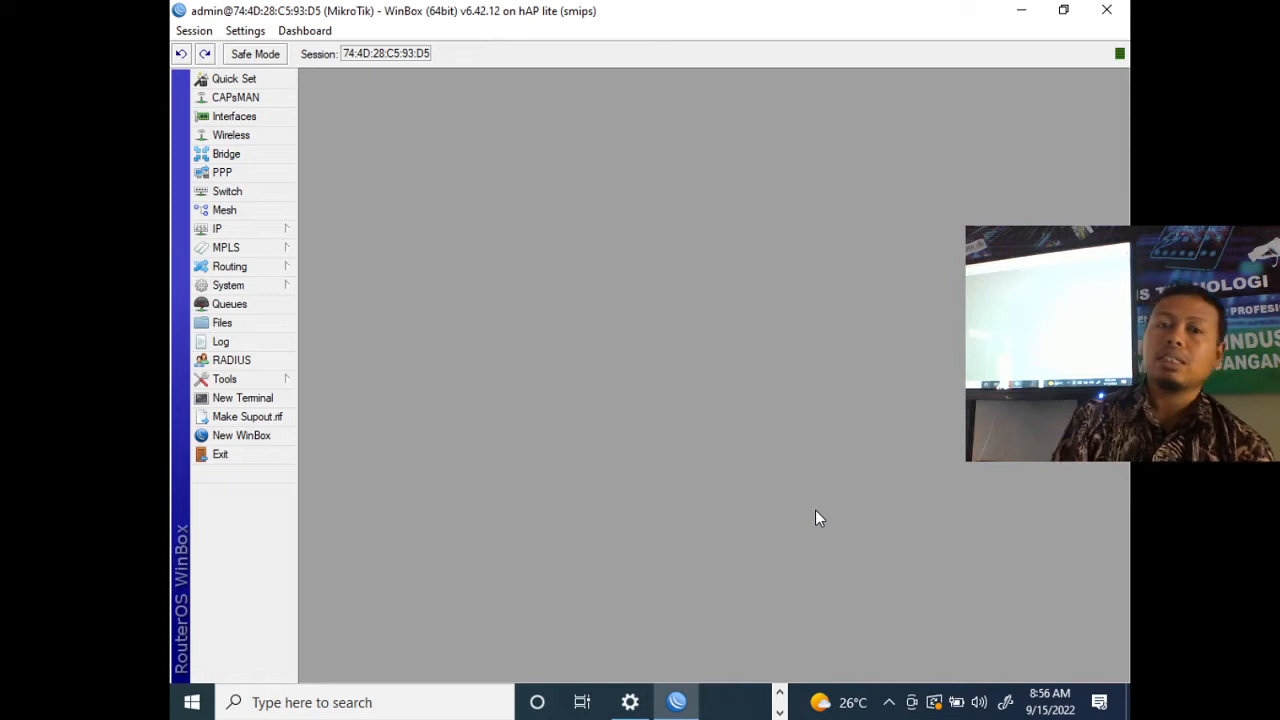
- Open a new WinBox session to the MikroTik neighbor by its MAC address and maximize its window
click(271, 434)
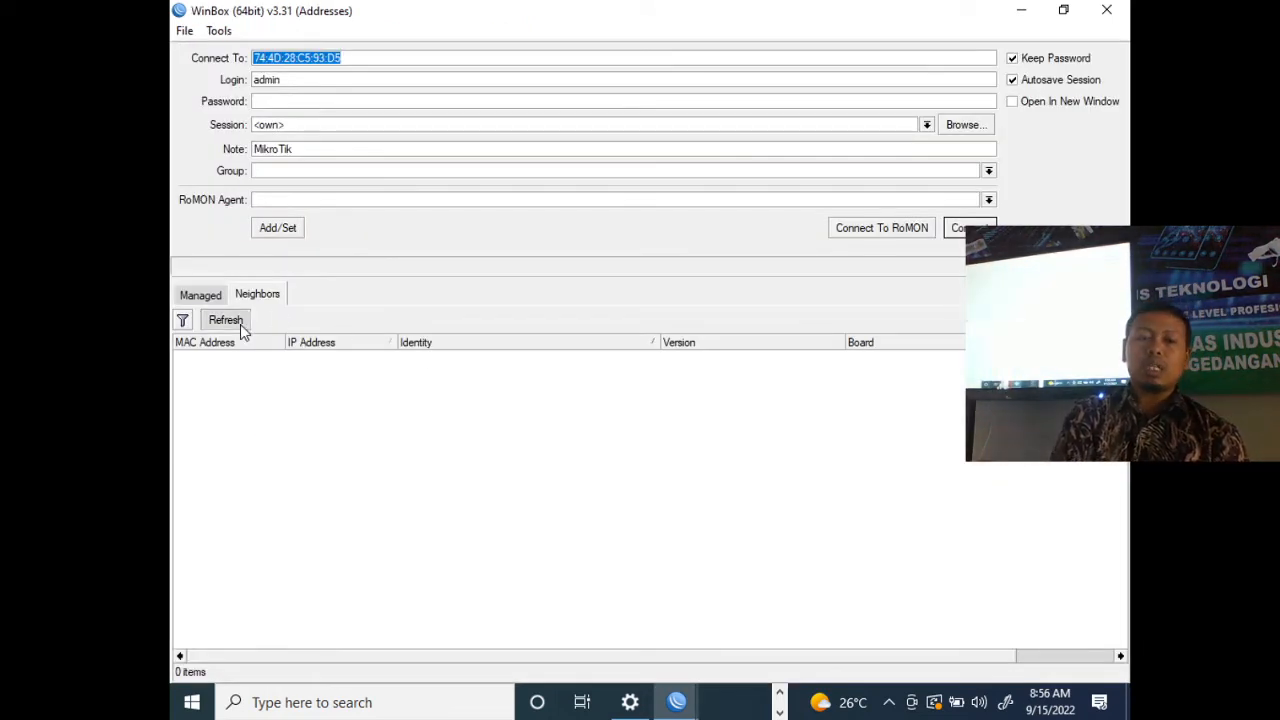
click(240, 324)
click(316, 360)
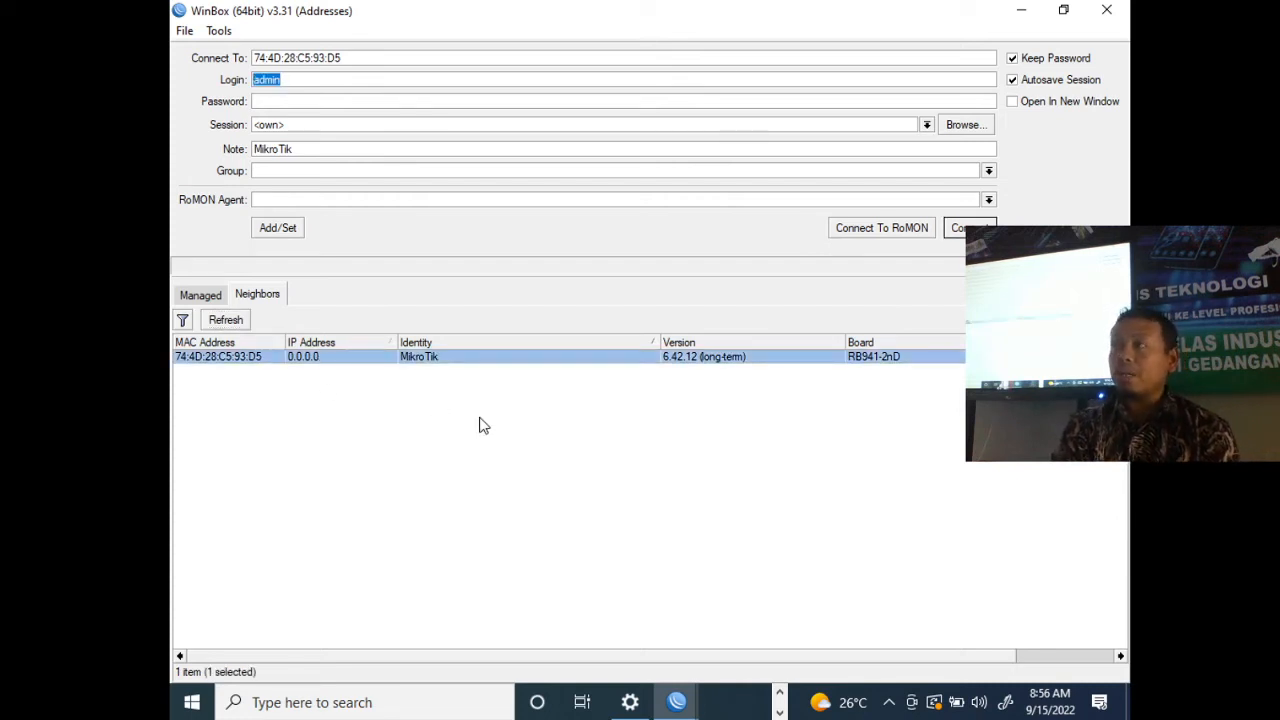
click(235, 357)
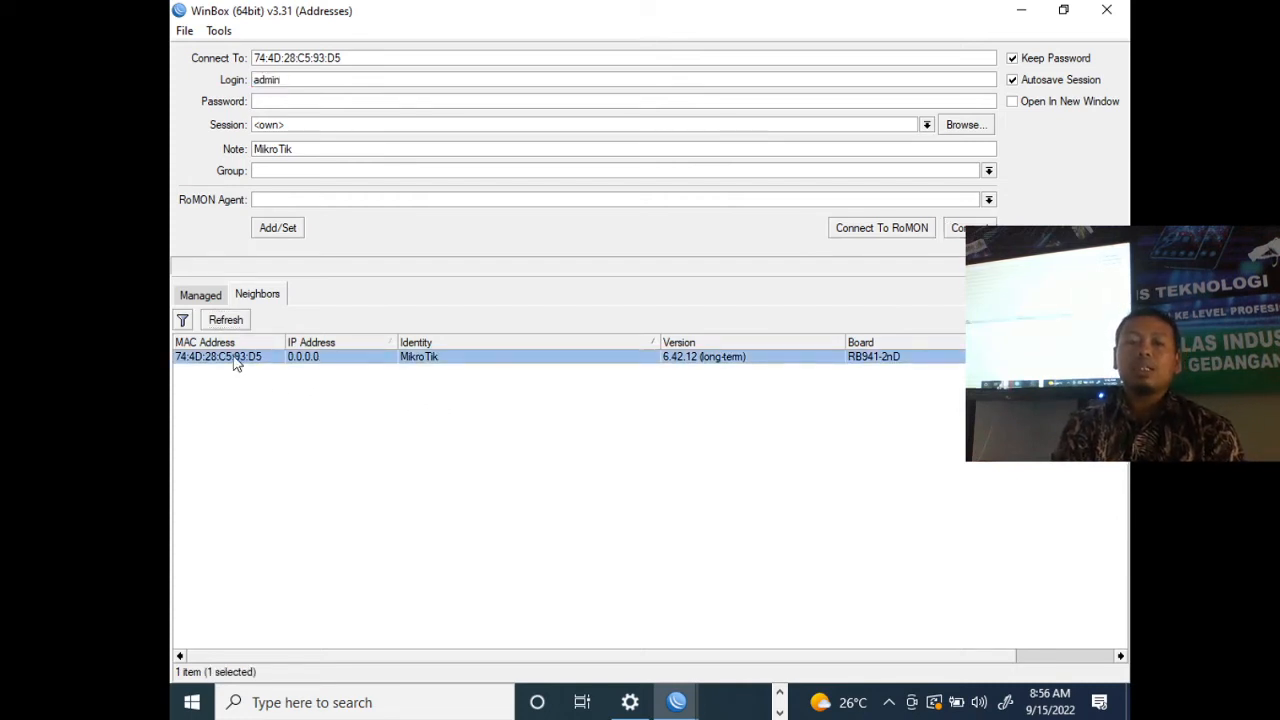
click(970, 228)
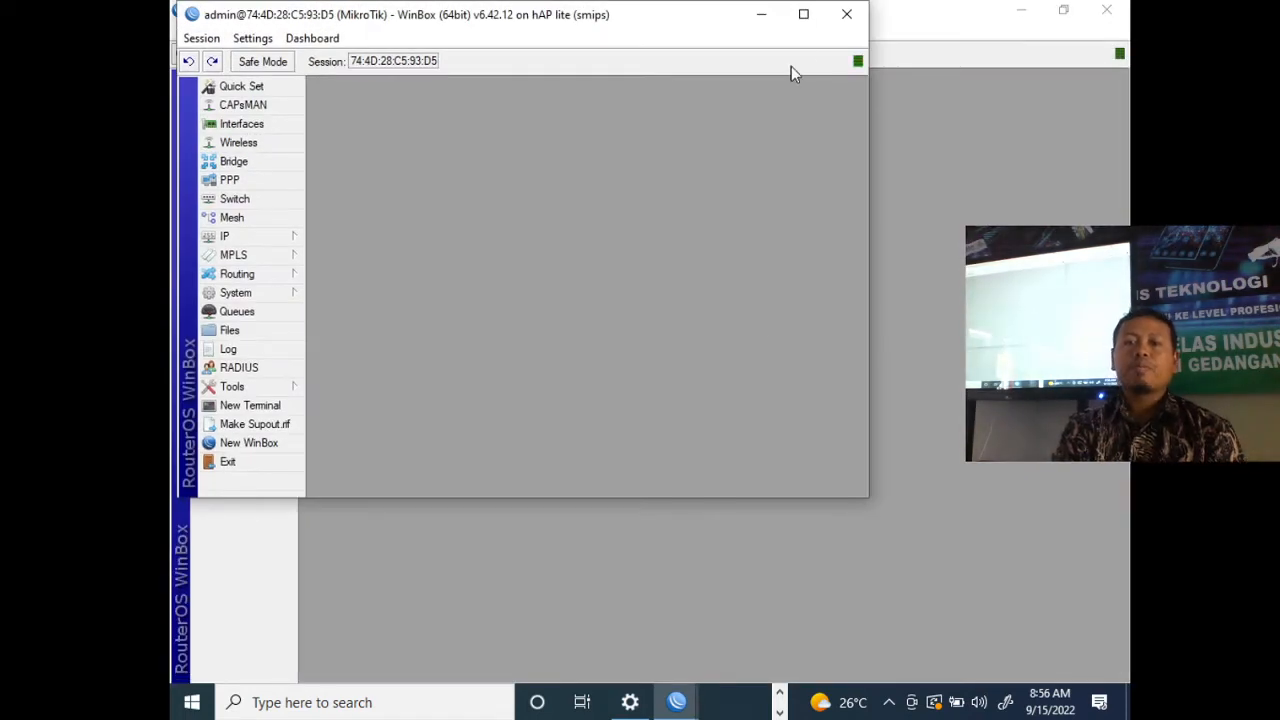
click(812, 20)
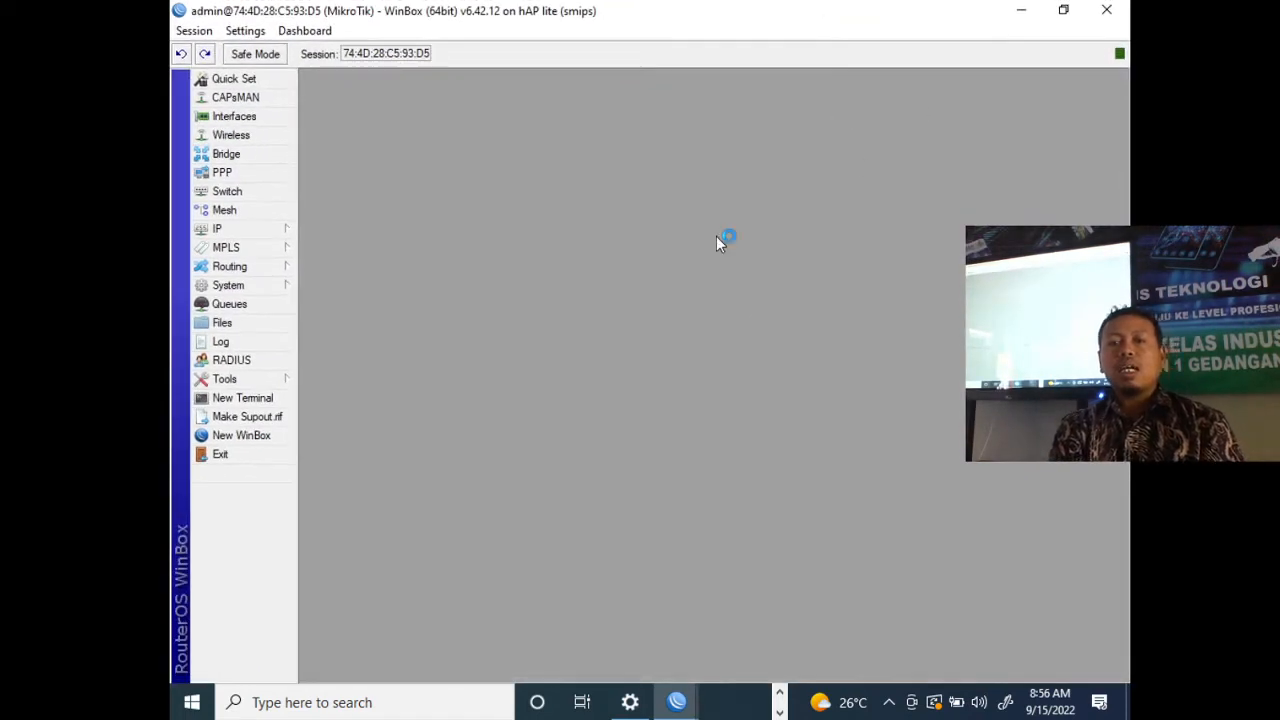
drag(840, 20, 785, 138)
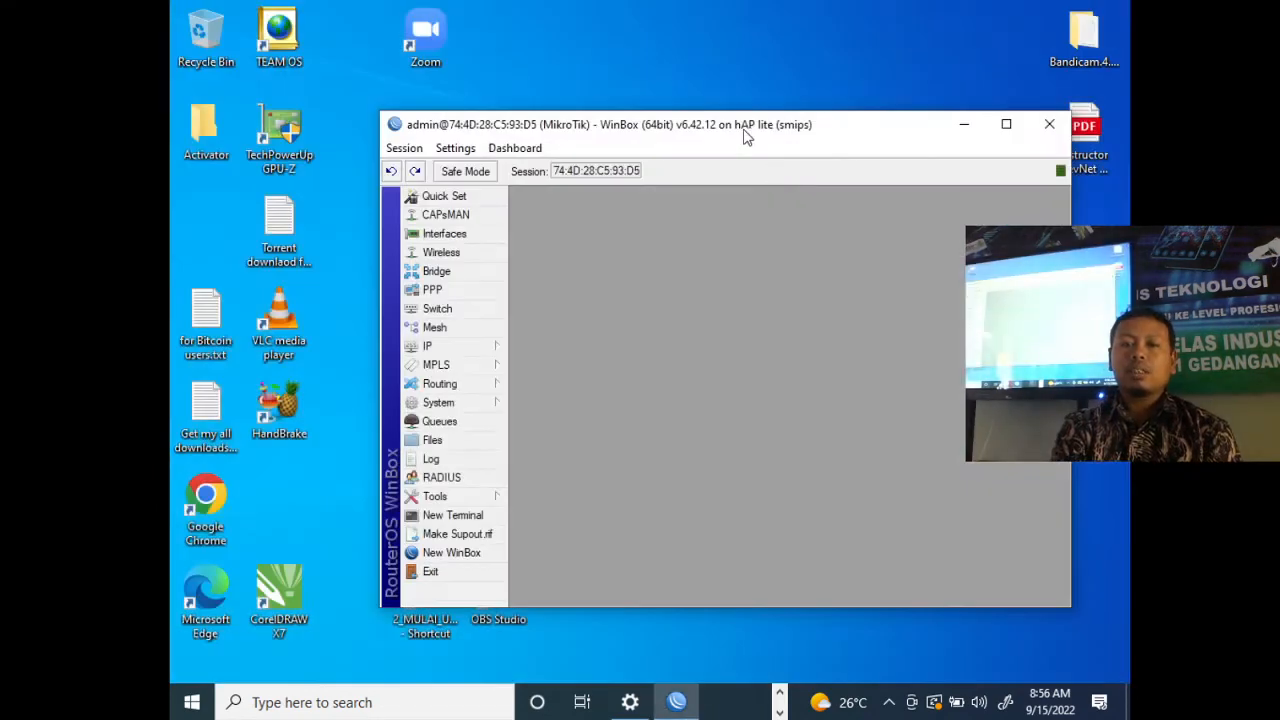
double_click(746, 129)
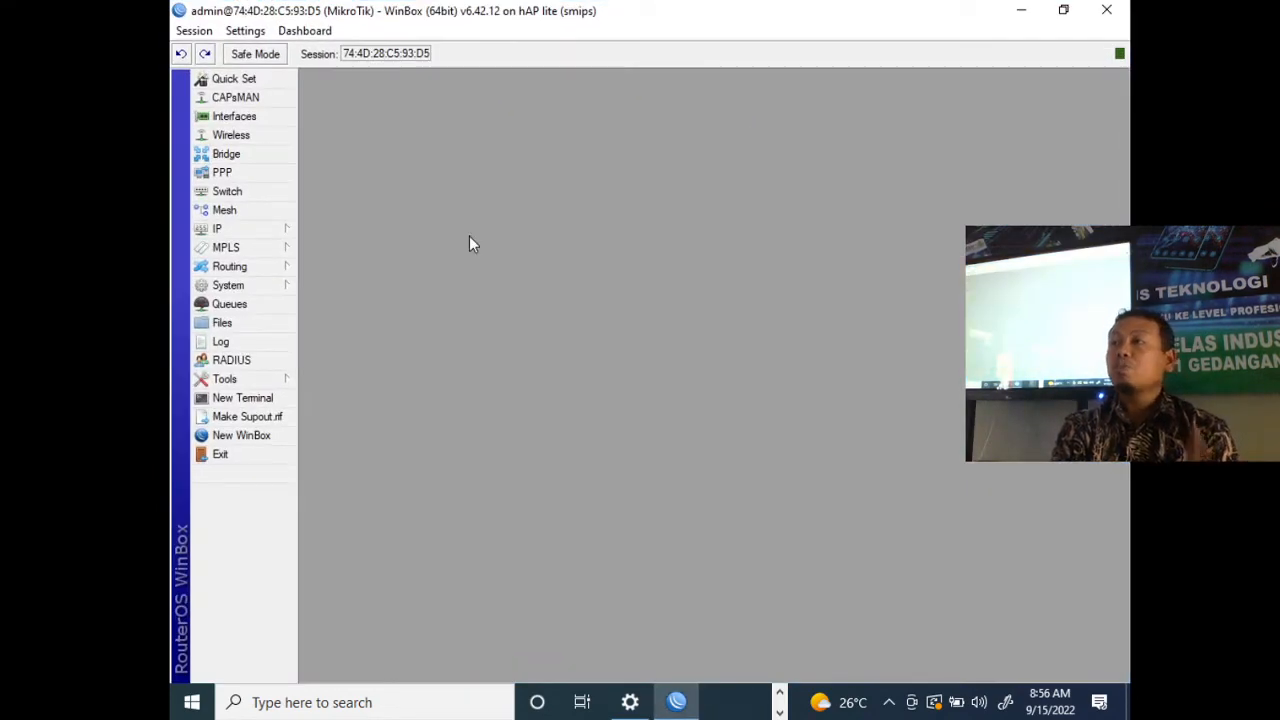
- Create a new IP address entry assigned to the ether2 interface
click(258, 231)
click(336, 266)
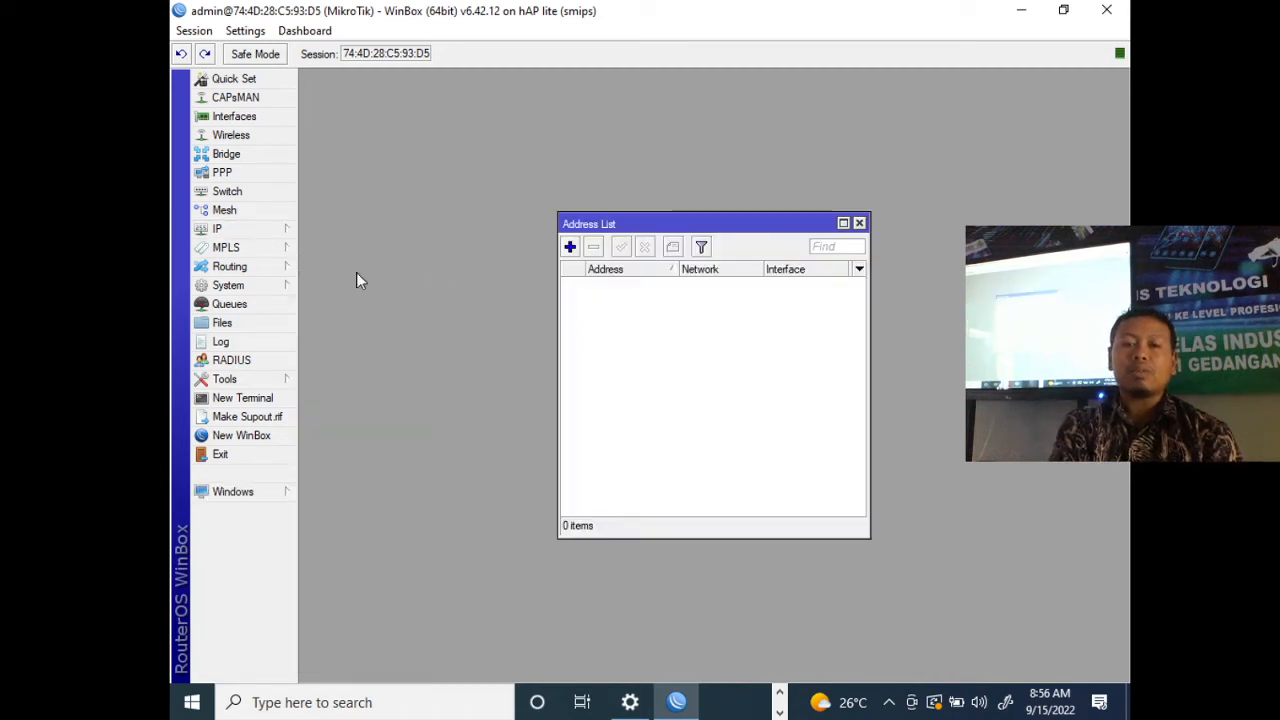
click(569, 247)
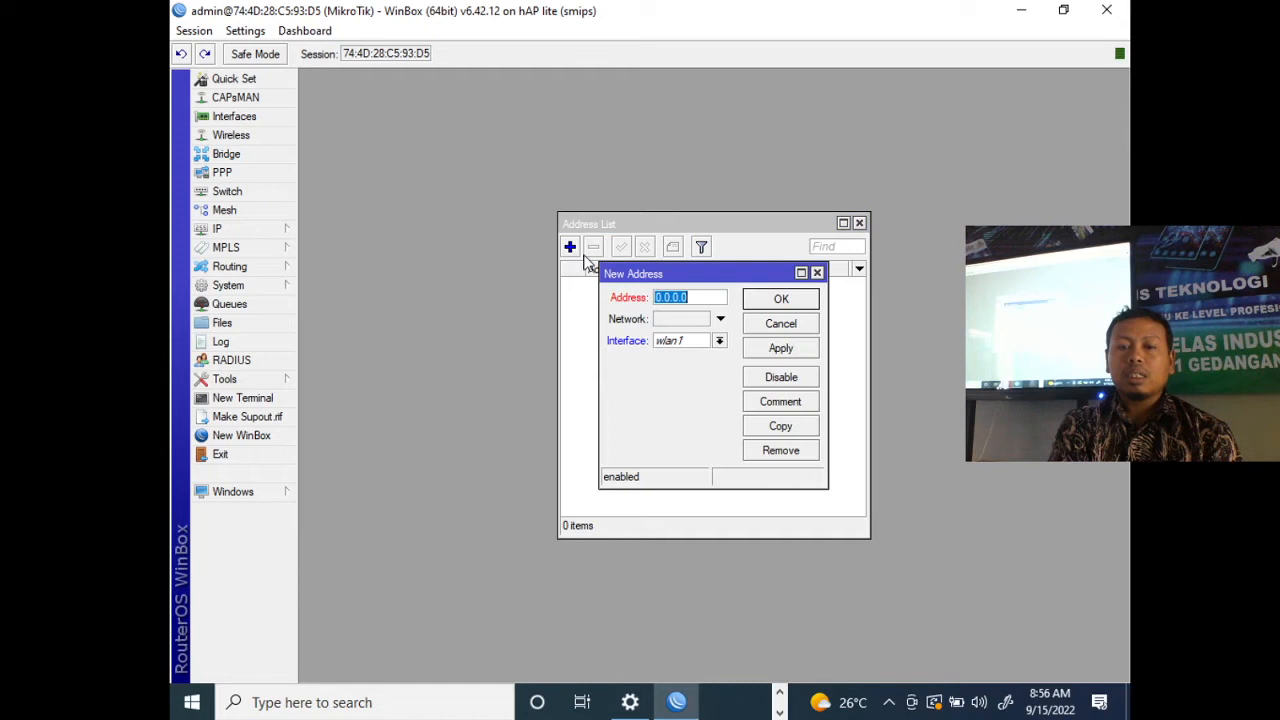
click(720, 341)
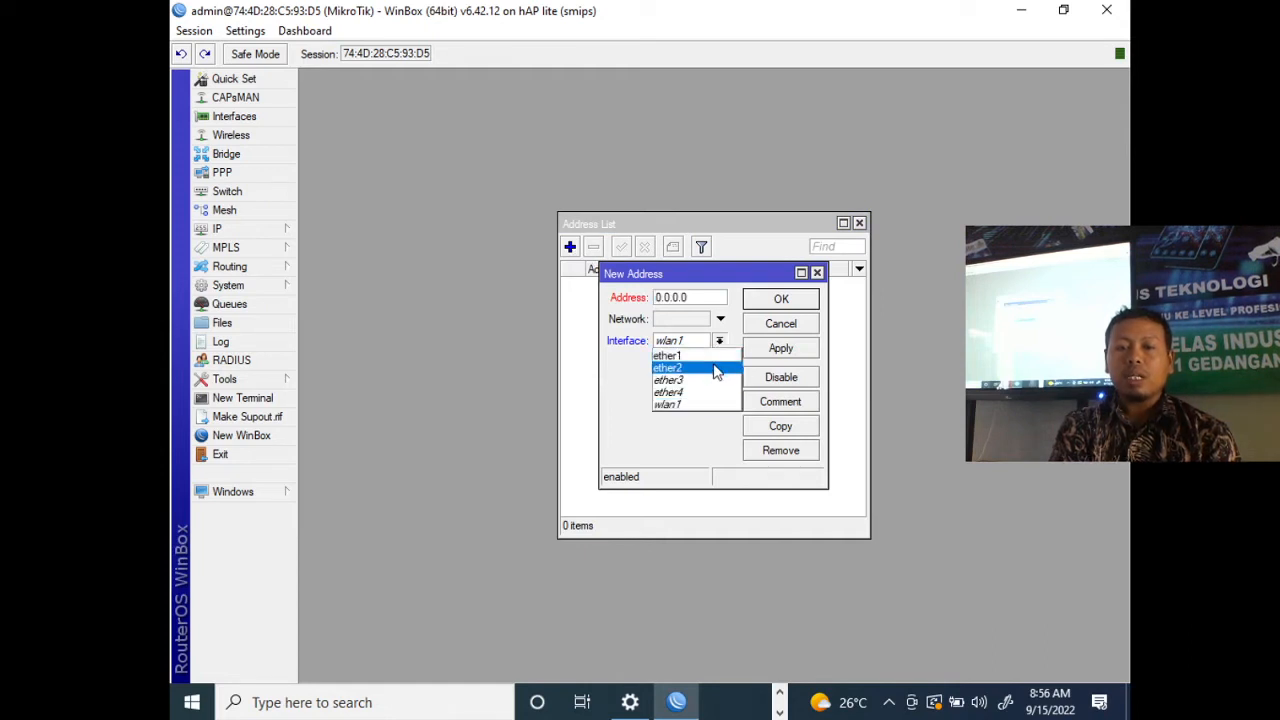
click(716, 370)
- Set the new entry's address to 192.168.10.1/24, save it and close the address list
click(720, 300)
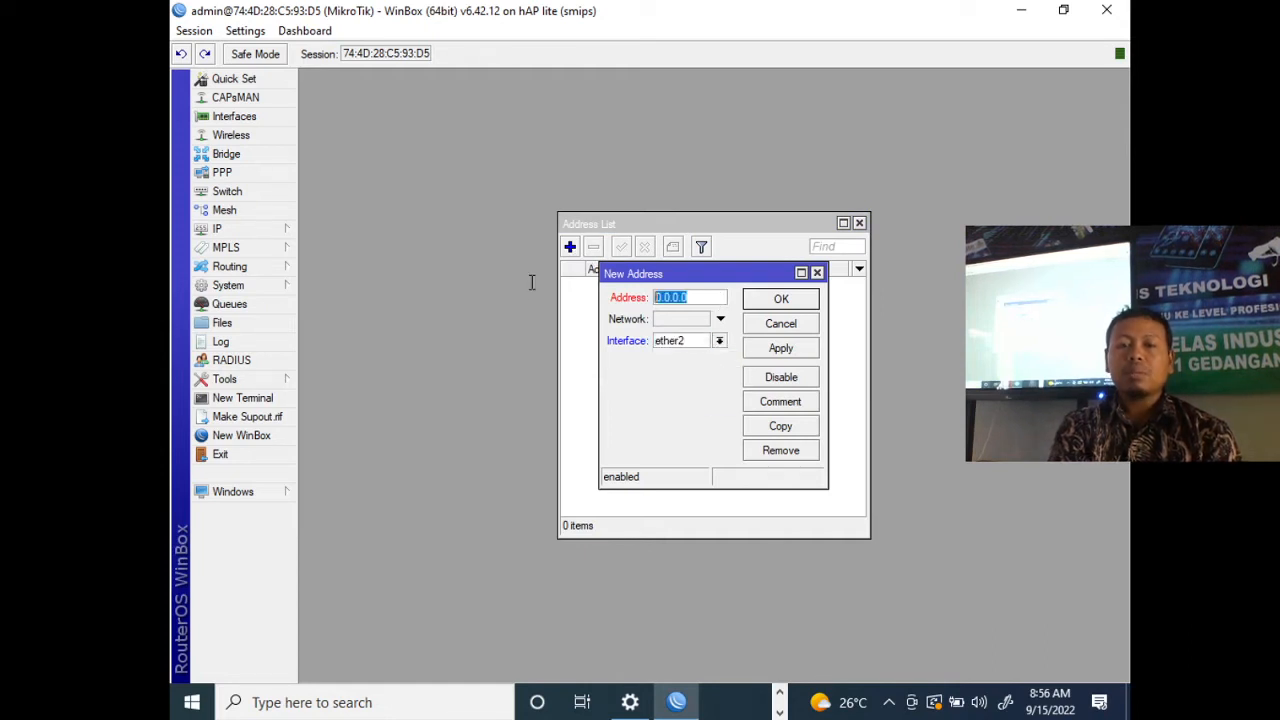
text(192.1)
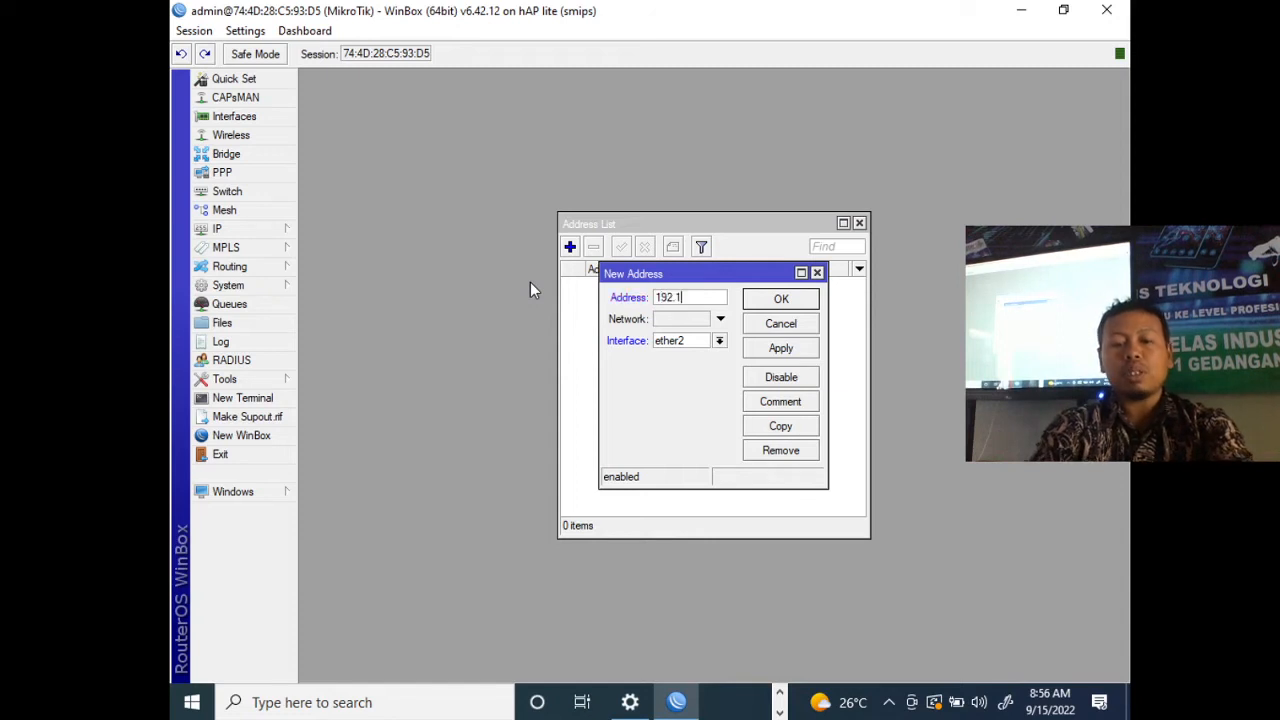
text(68.10.1)
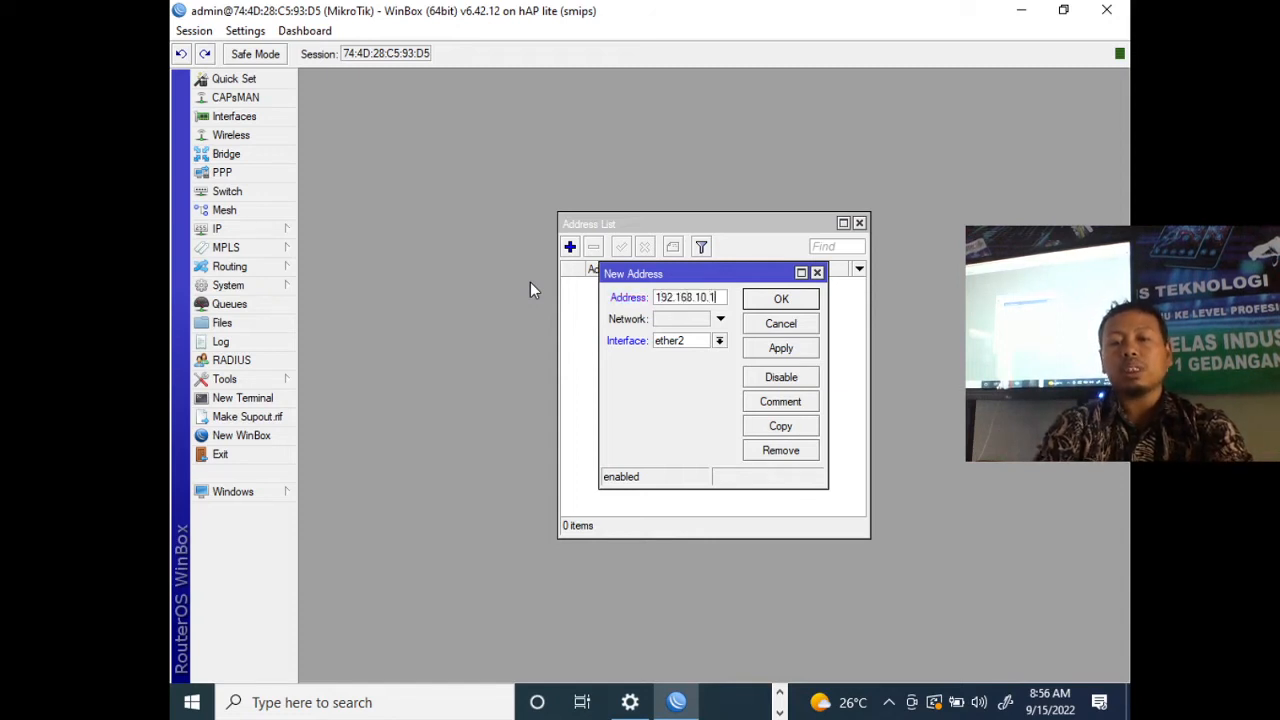
text(/24)
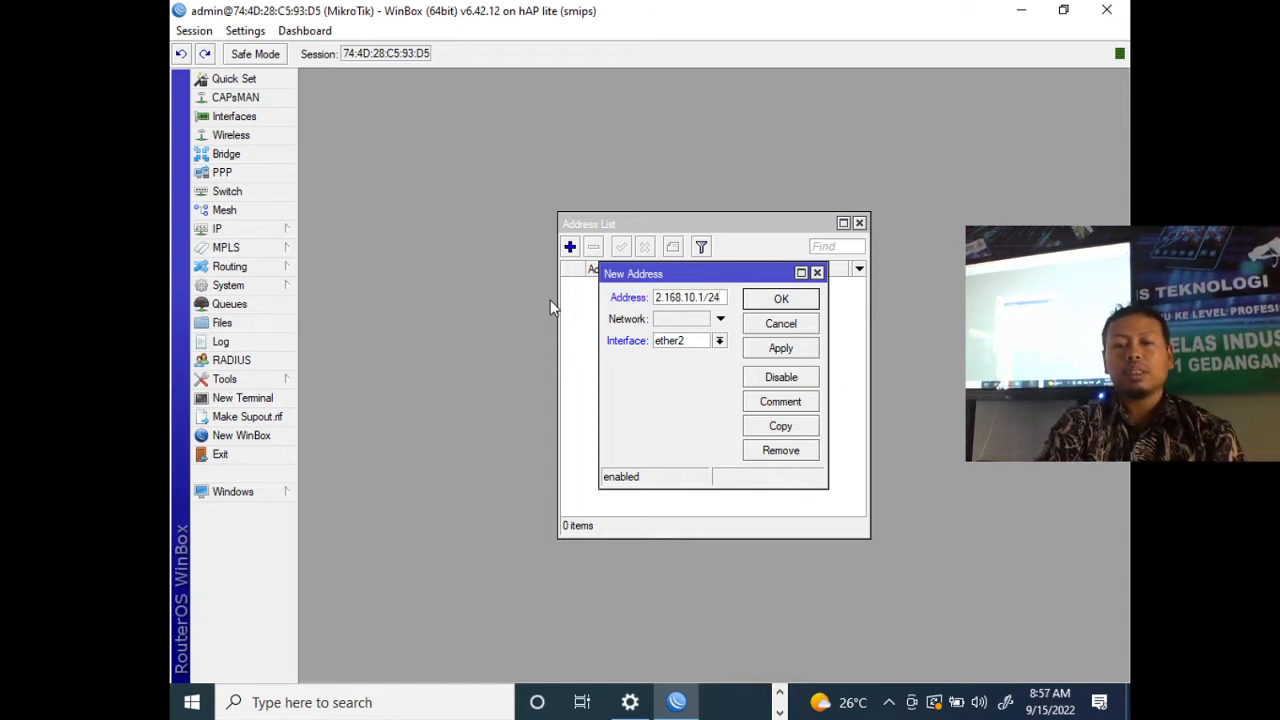
click(788, 350)
click(812, 302)
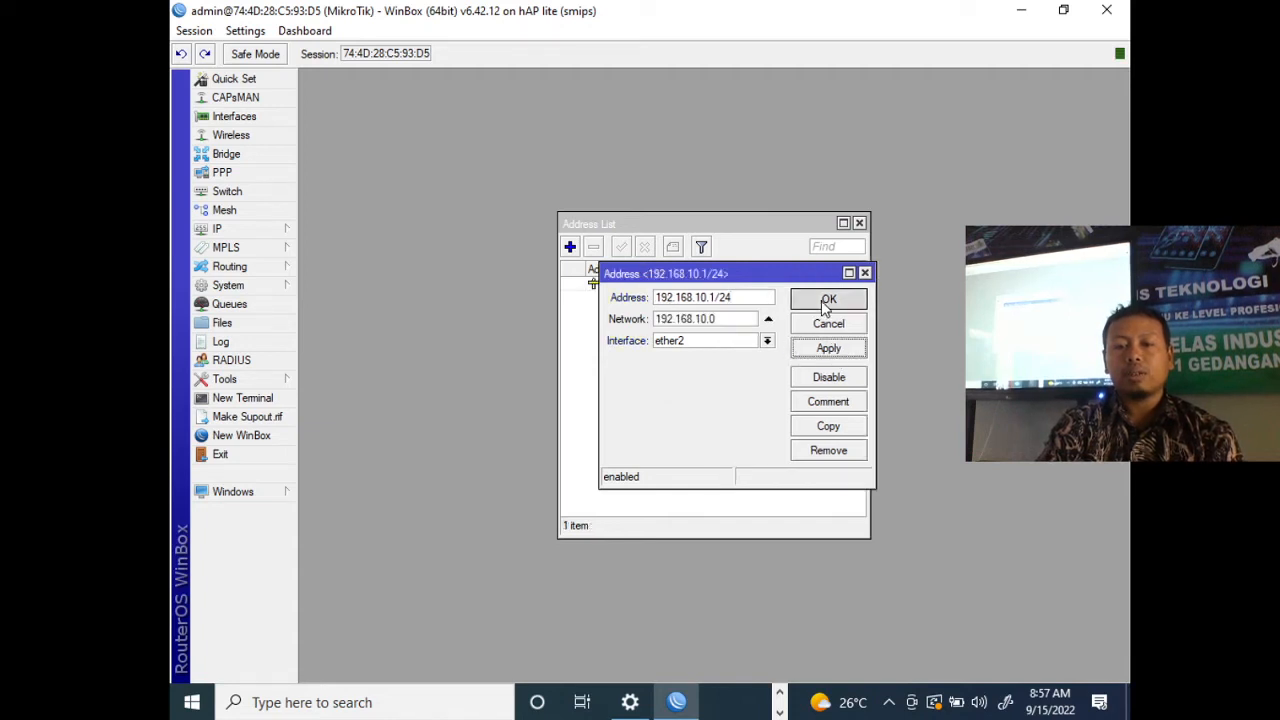
click(859, 223)
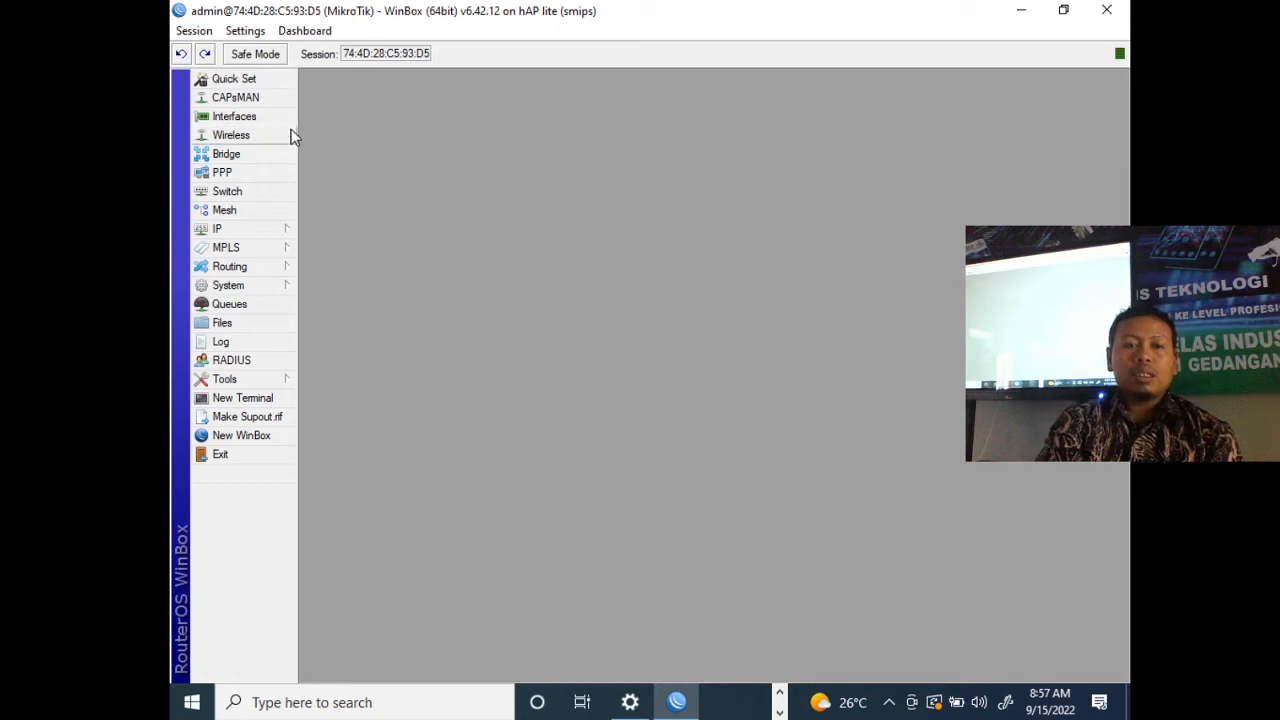
- Start the DHCP server setup on ether2, accepting address space 192.168.10.0/24, gateway 192.168.10.1 and the proposed address range
click(272, 230)
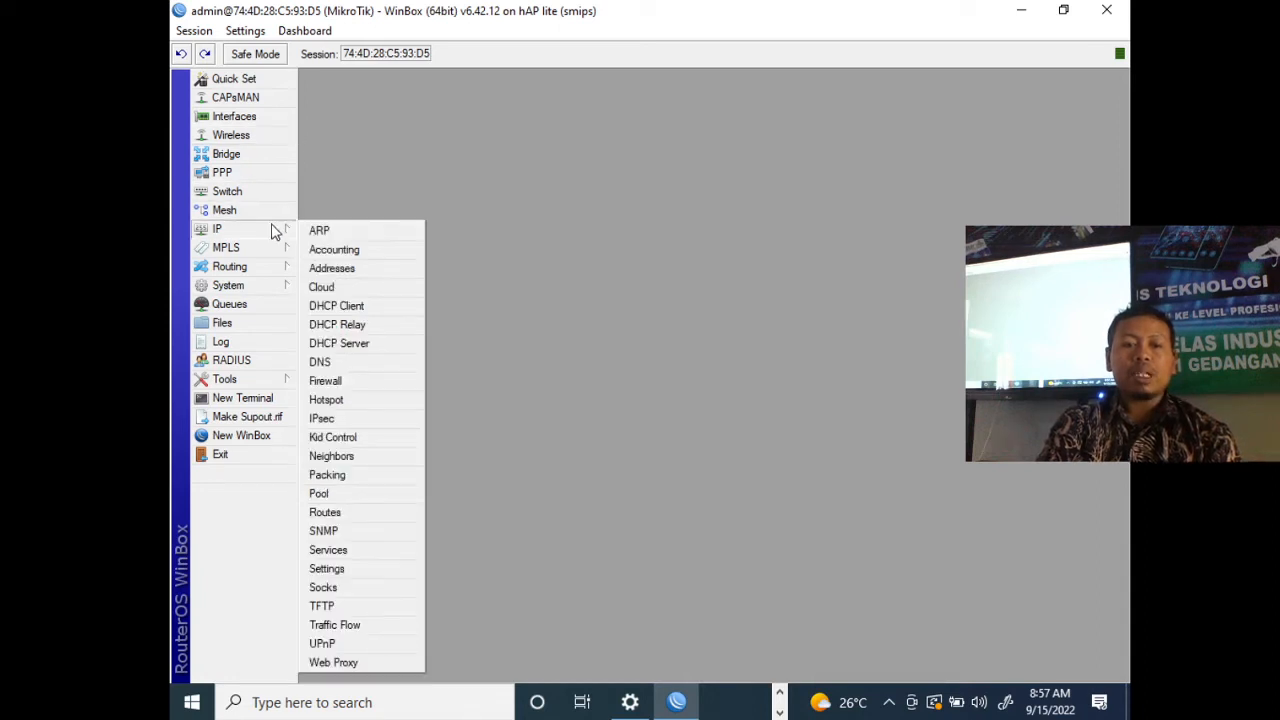
click(380, 345)
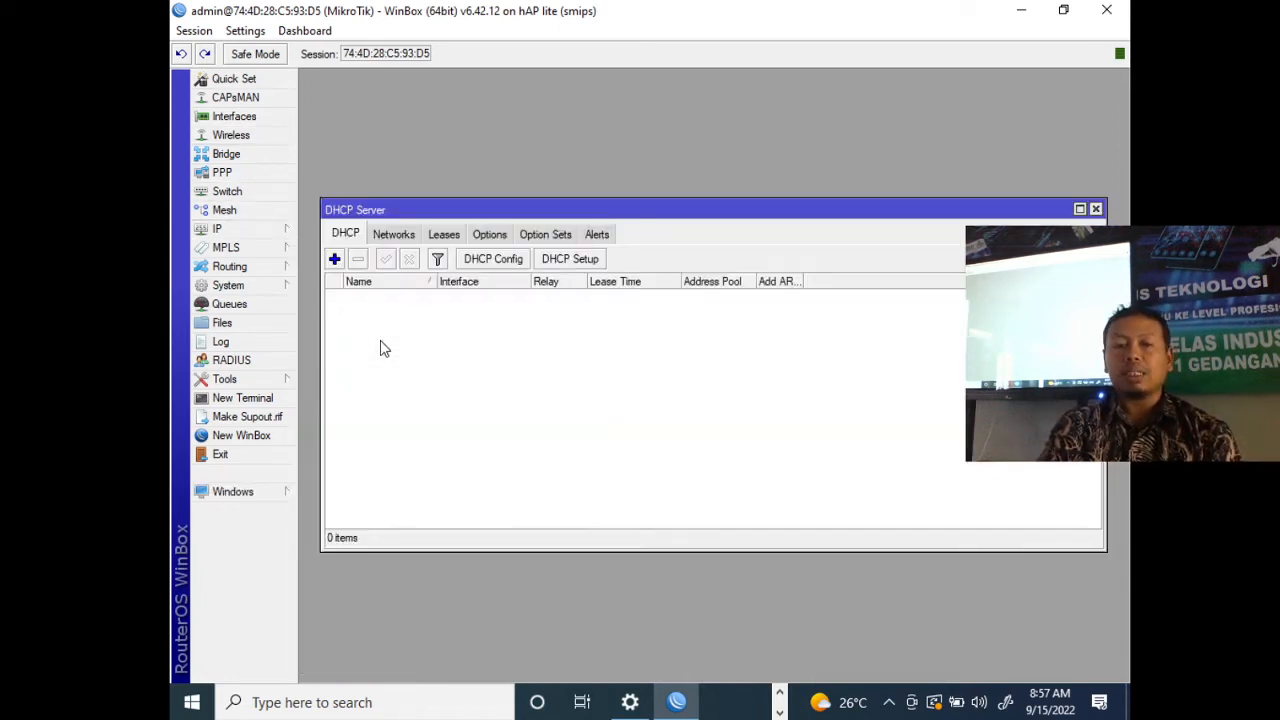
click(570, 259)
click(760, 376)
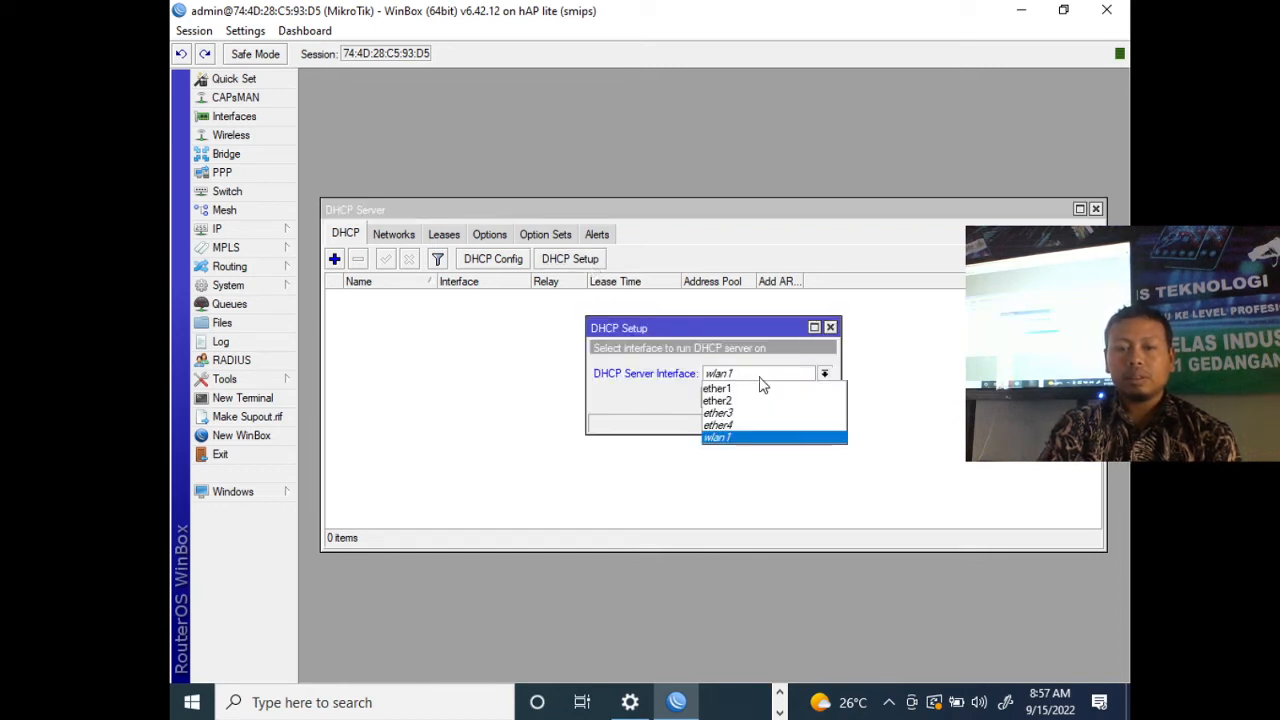
click(758, 399)
click(768, 400)
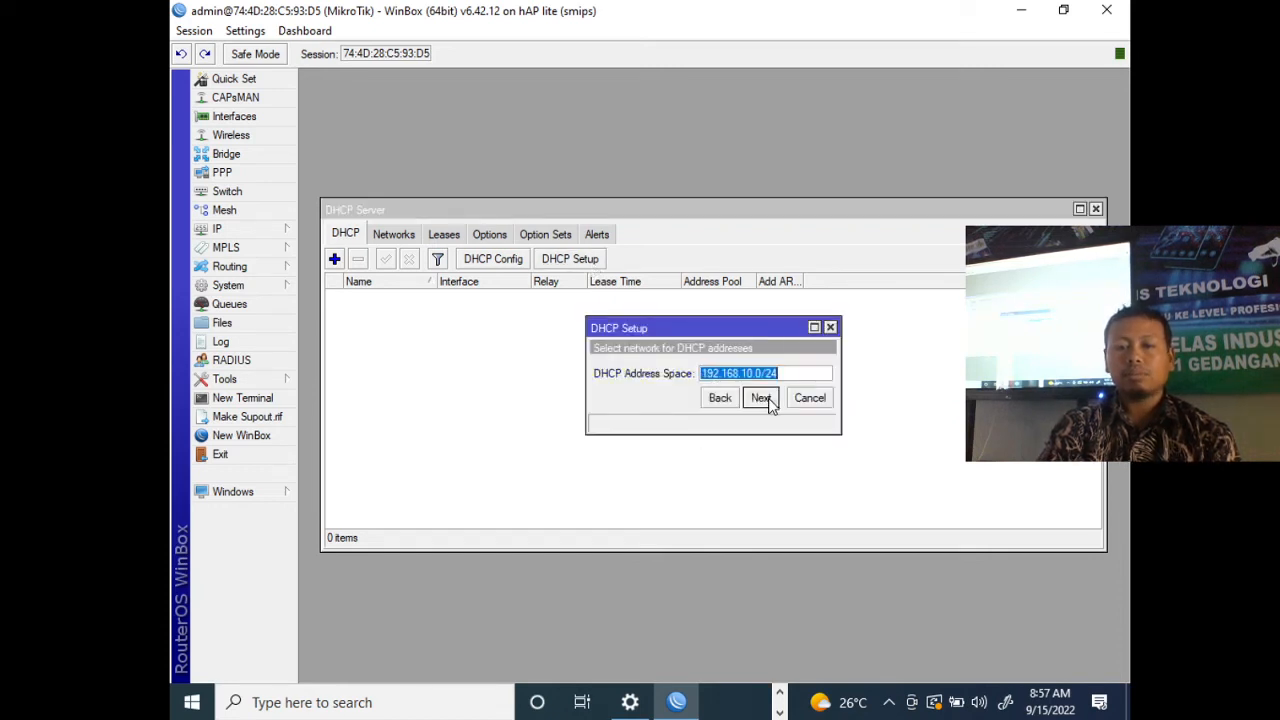
click(764, 399)
click(762, 398)
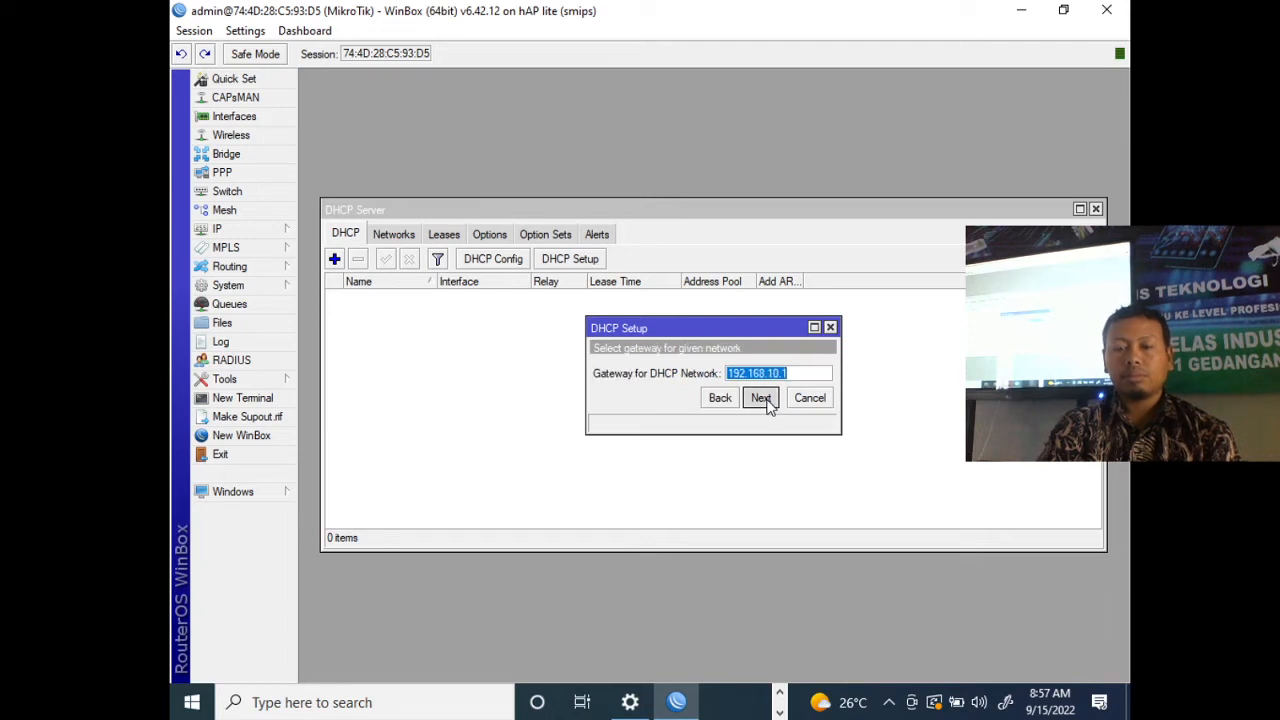
click(762, 398)
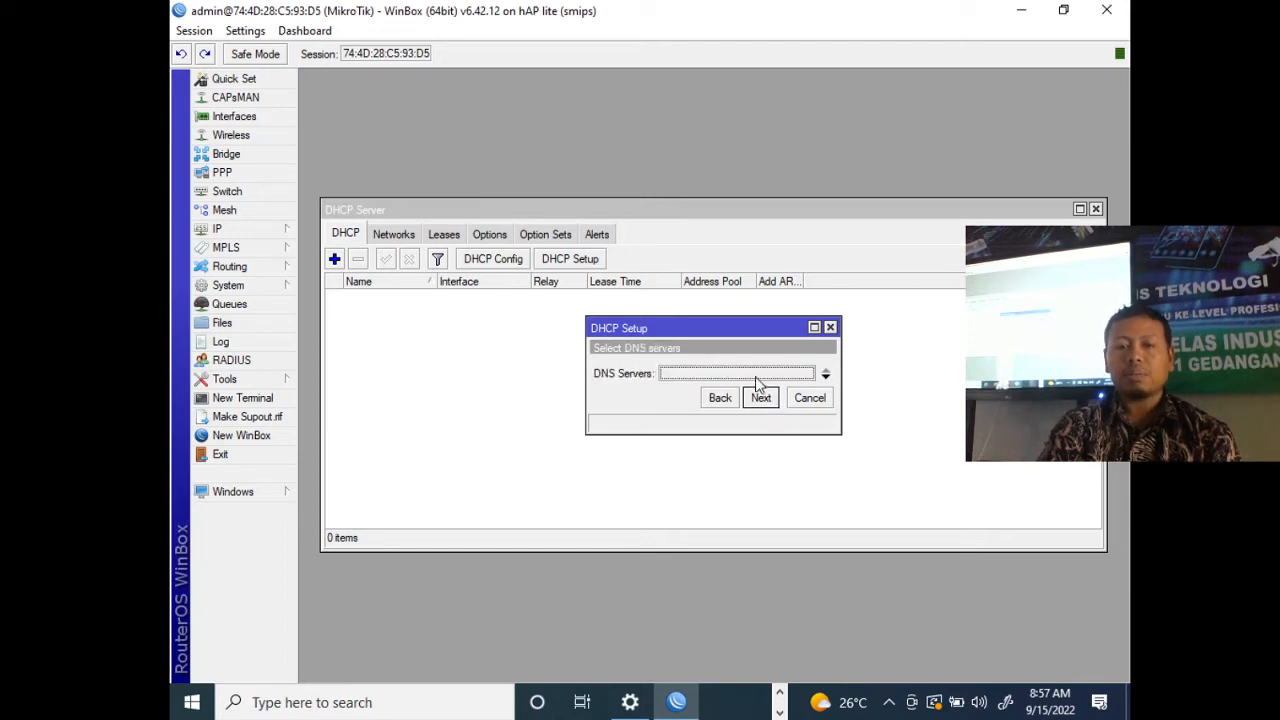
- Set the DHCP setup's DNS server to 192.168.10.1, accept the 00:10:00 lease time and finish the setup
text(192)
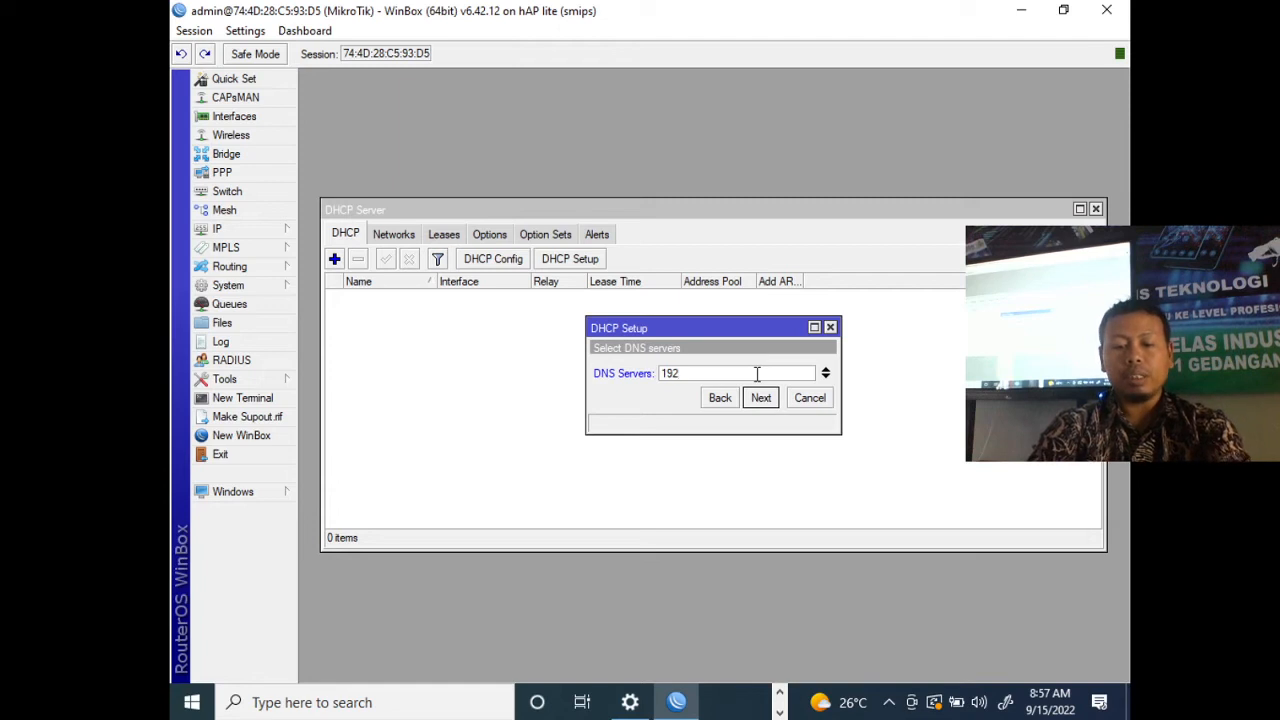
text(.168.10.1)
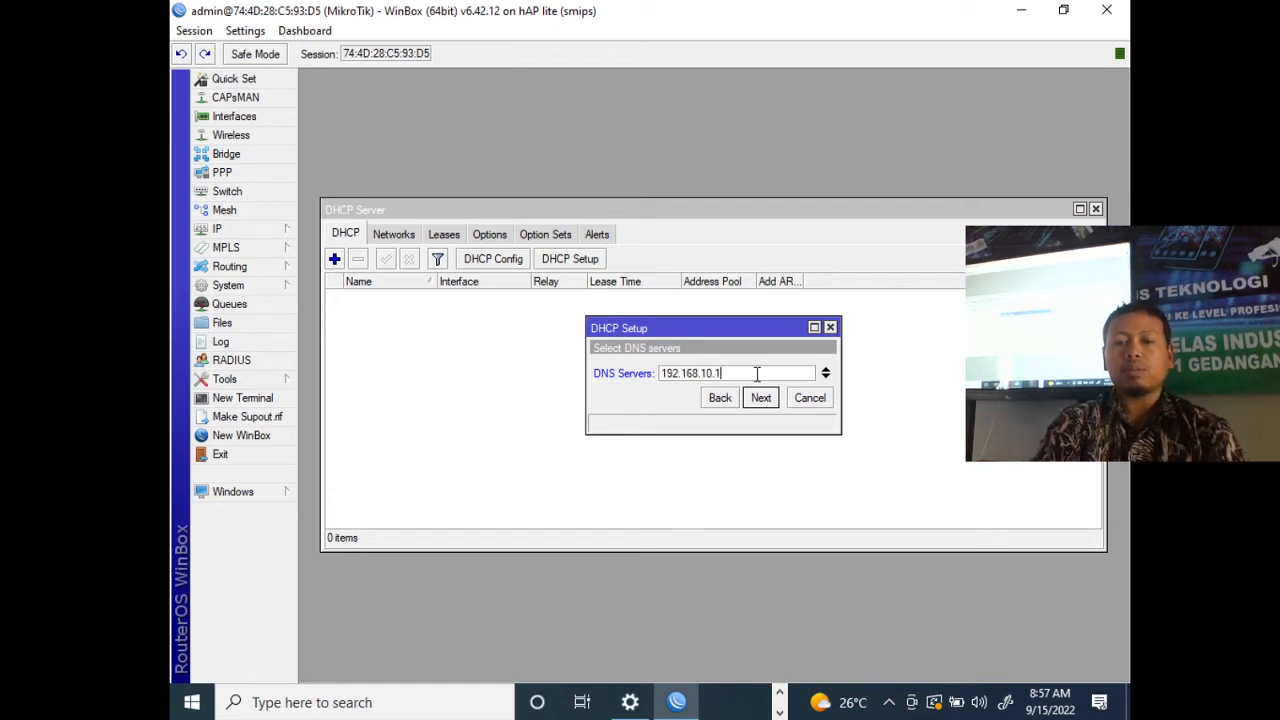
click(761, 398)
click(761, 398)
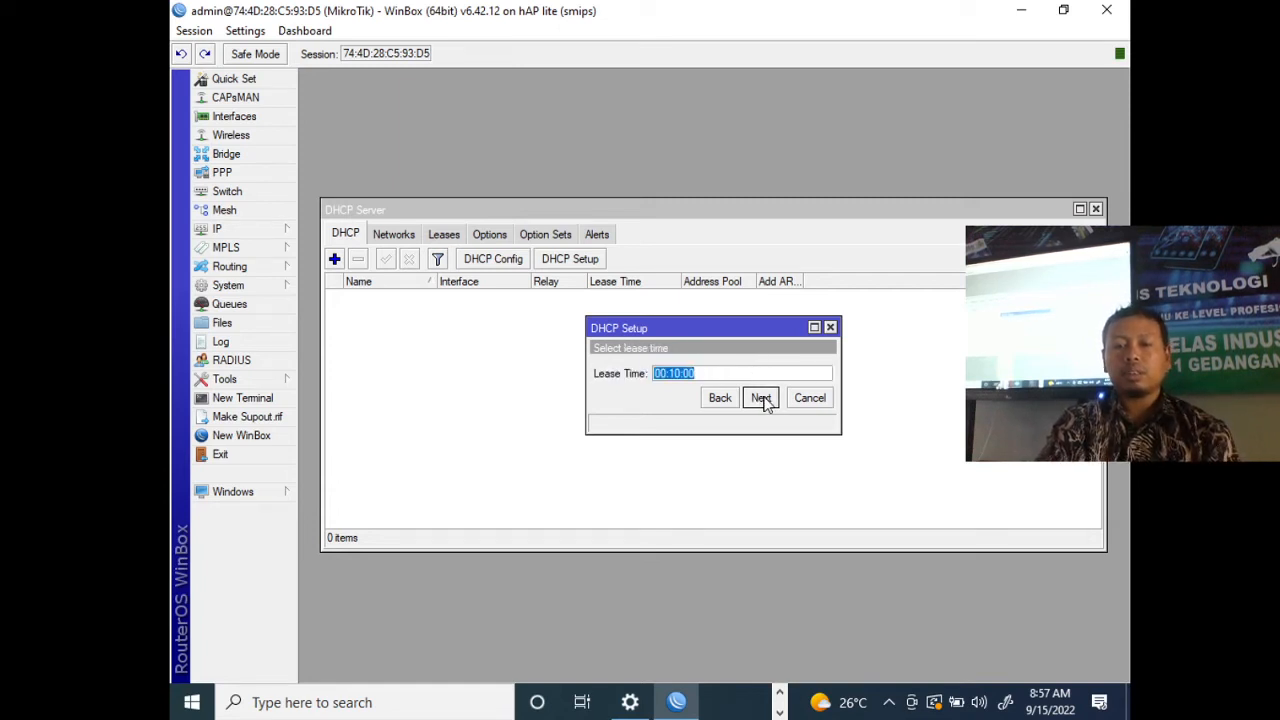
click(724, 375)
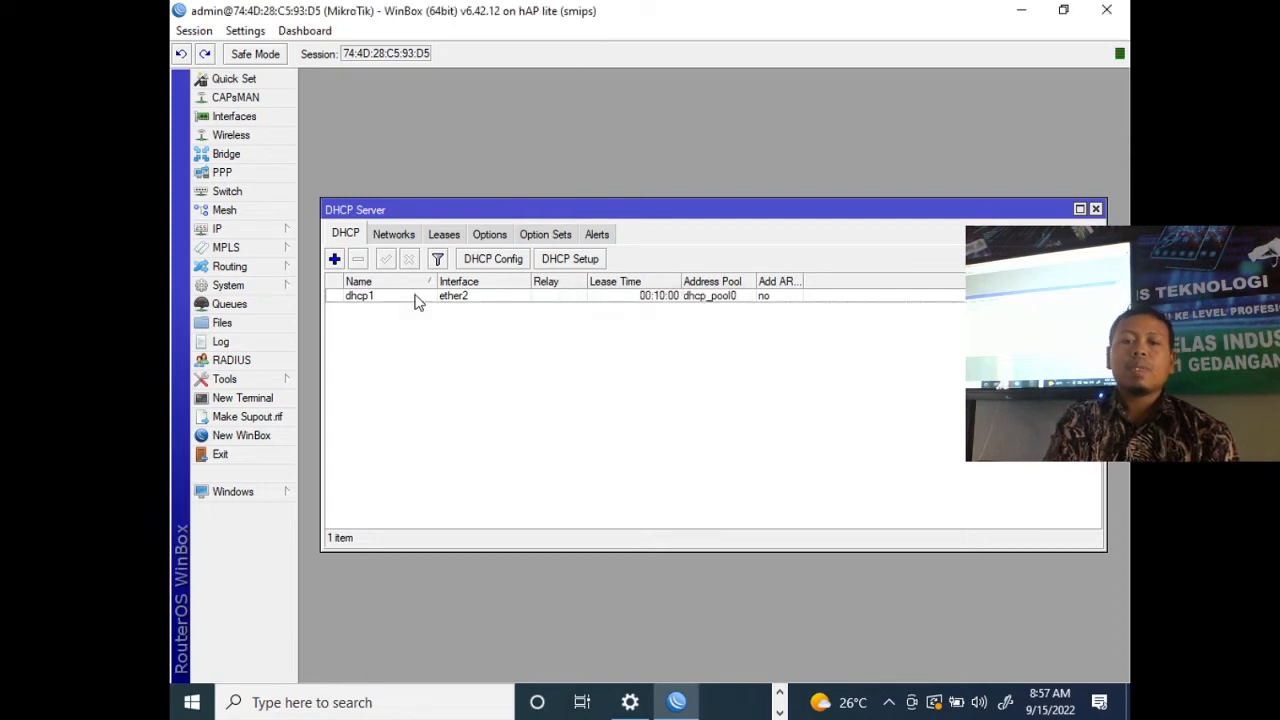
- Allow remote requests in the router's DNS settings, save them and close the DHCP server window
click(241, 229)
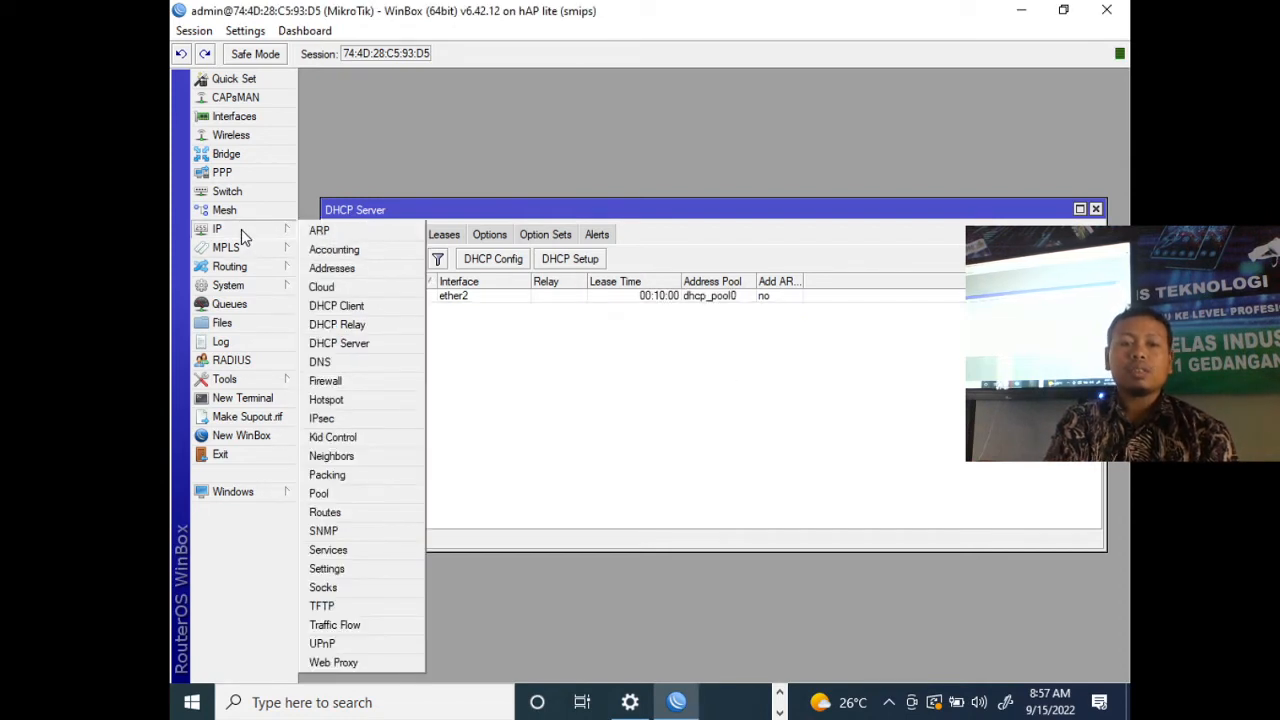
click(353, 366)
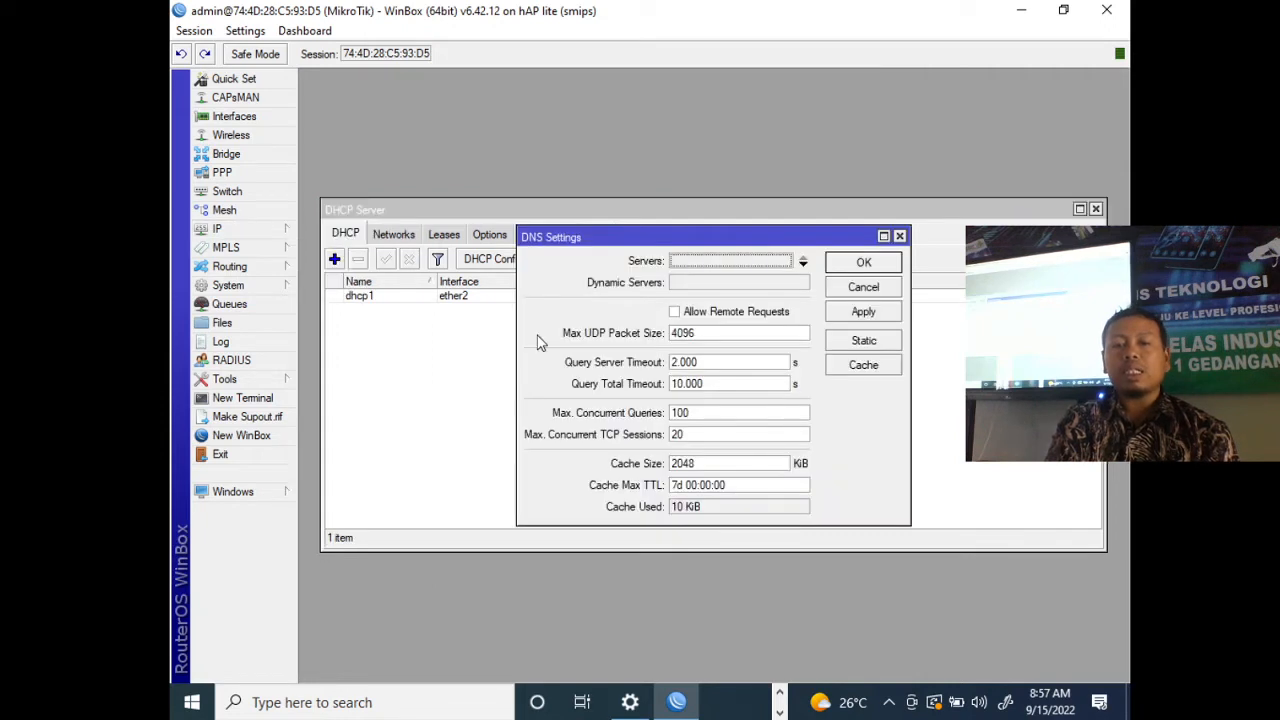
click(692, 312)
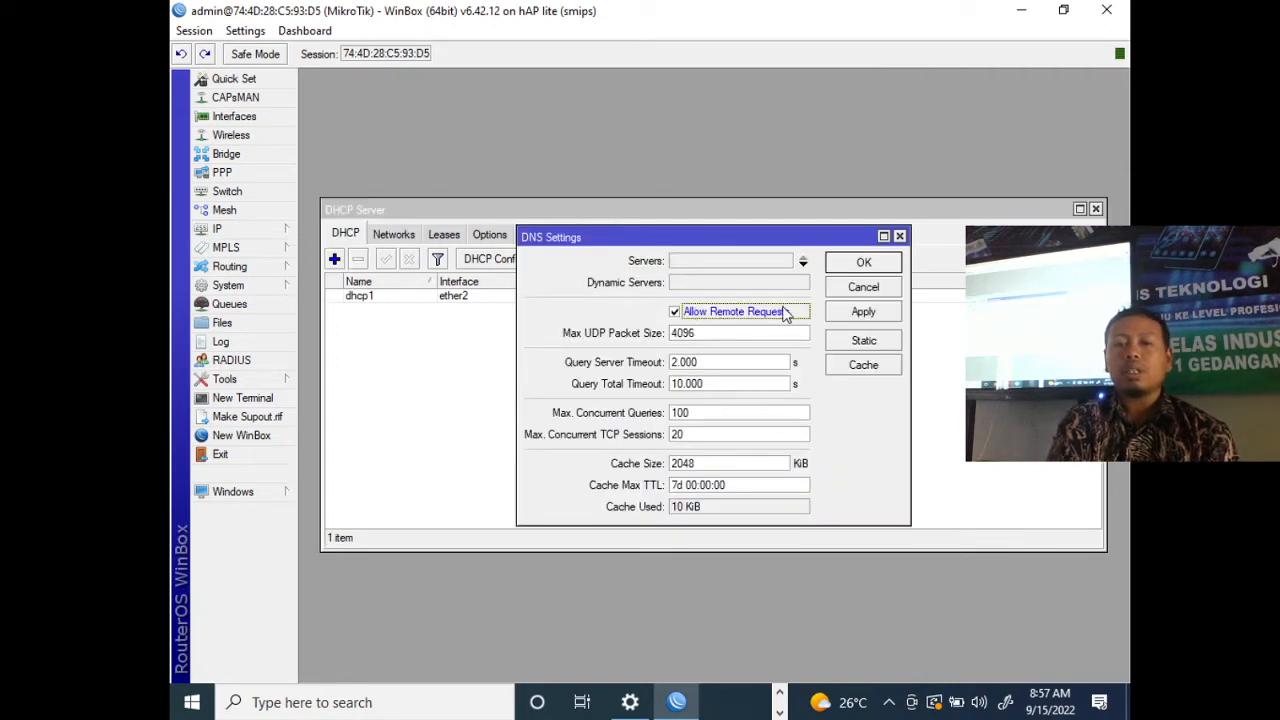
click(860, 263)
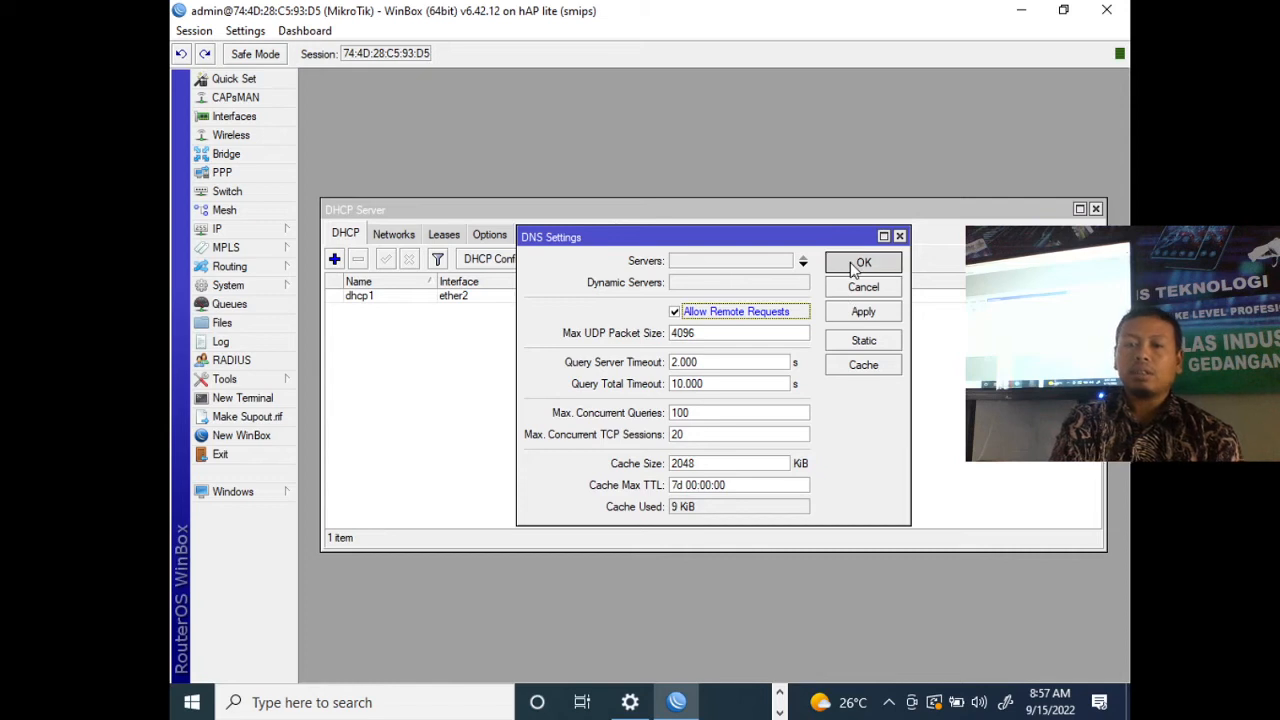
click(1095, 210)
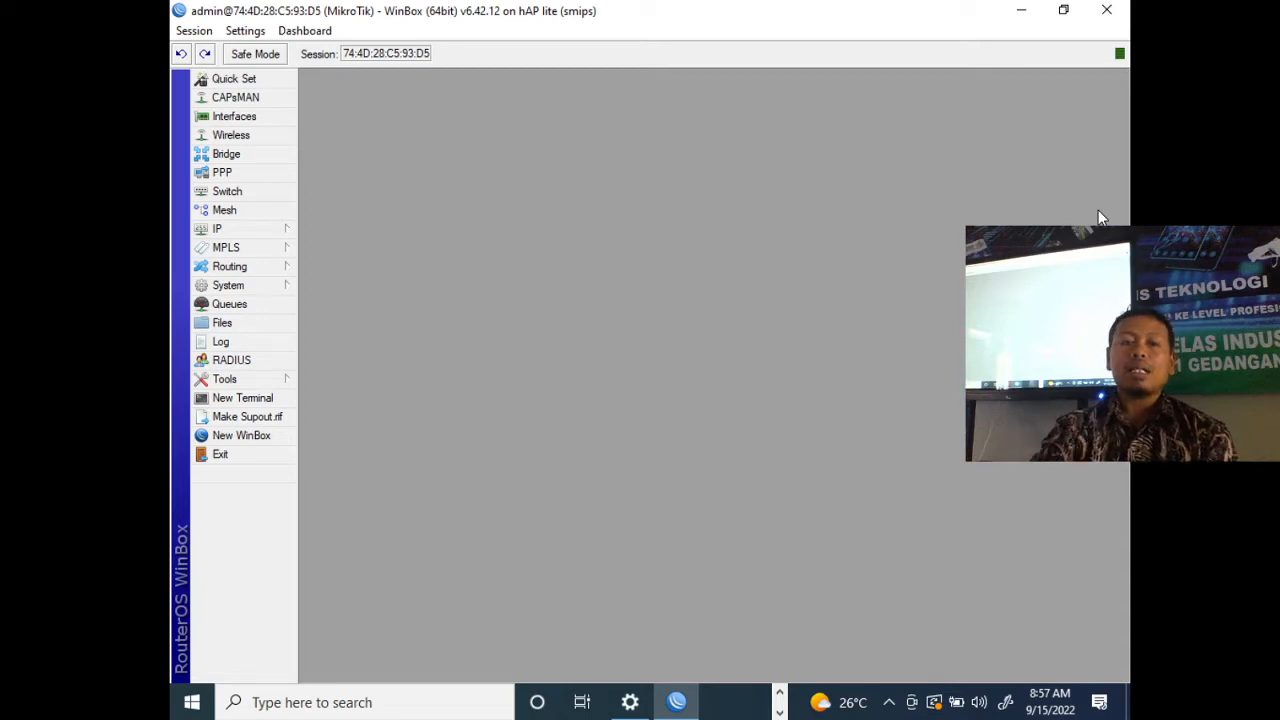
- Add a firewall NAT rule with chain srcnat and action masquerade, save it and close the firewall window
click(251, 229)
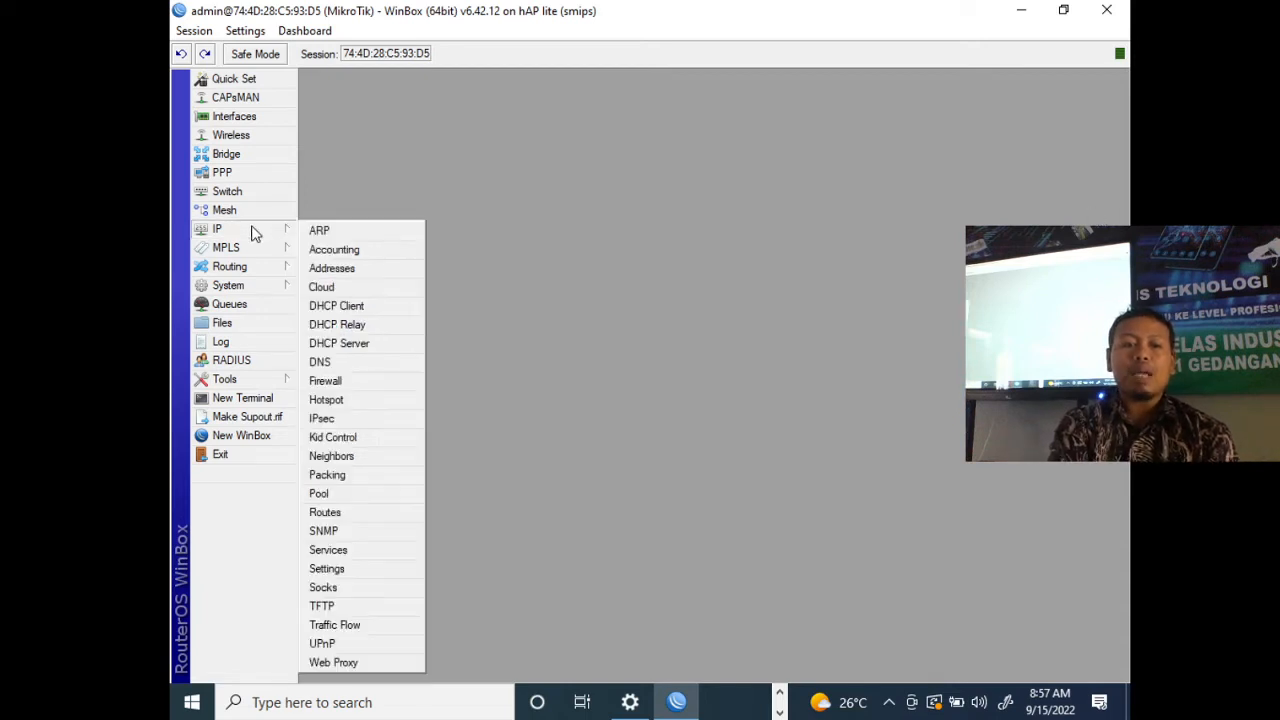
click(370, 387)
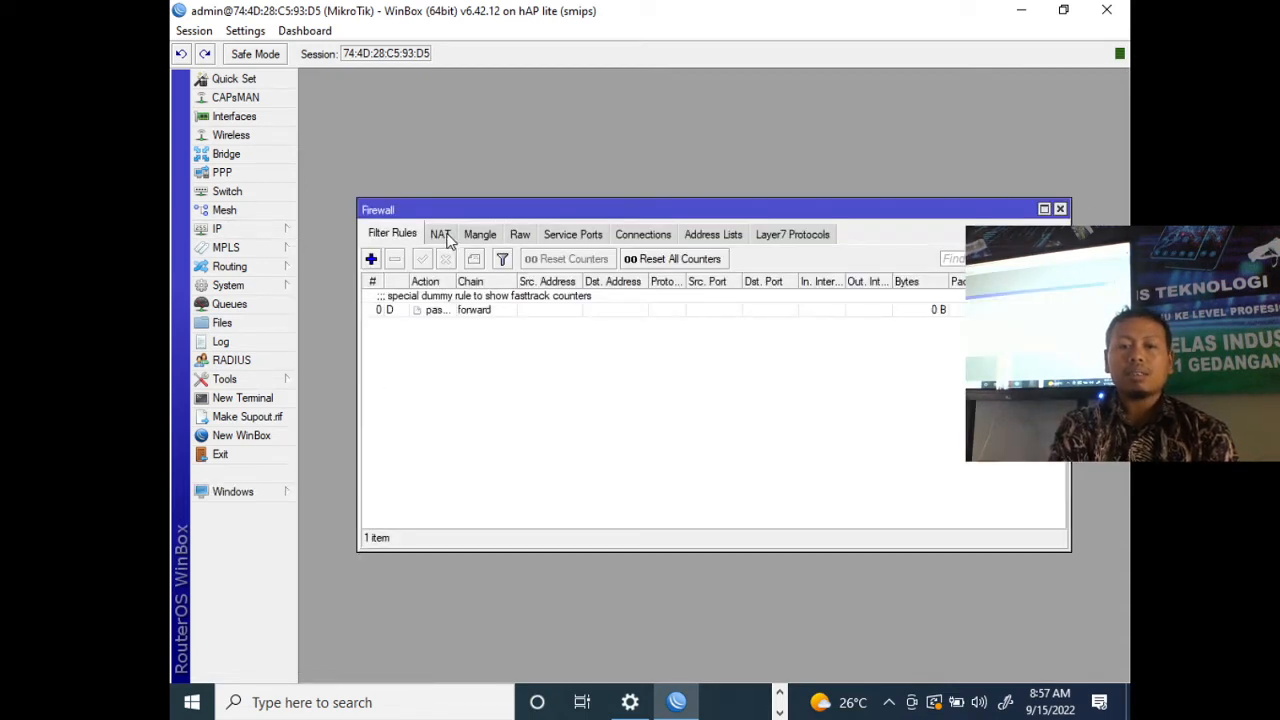
click(443, 236)
click(371, 259)
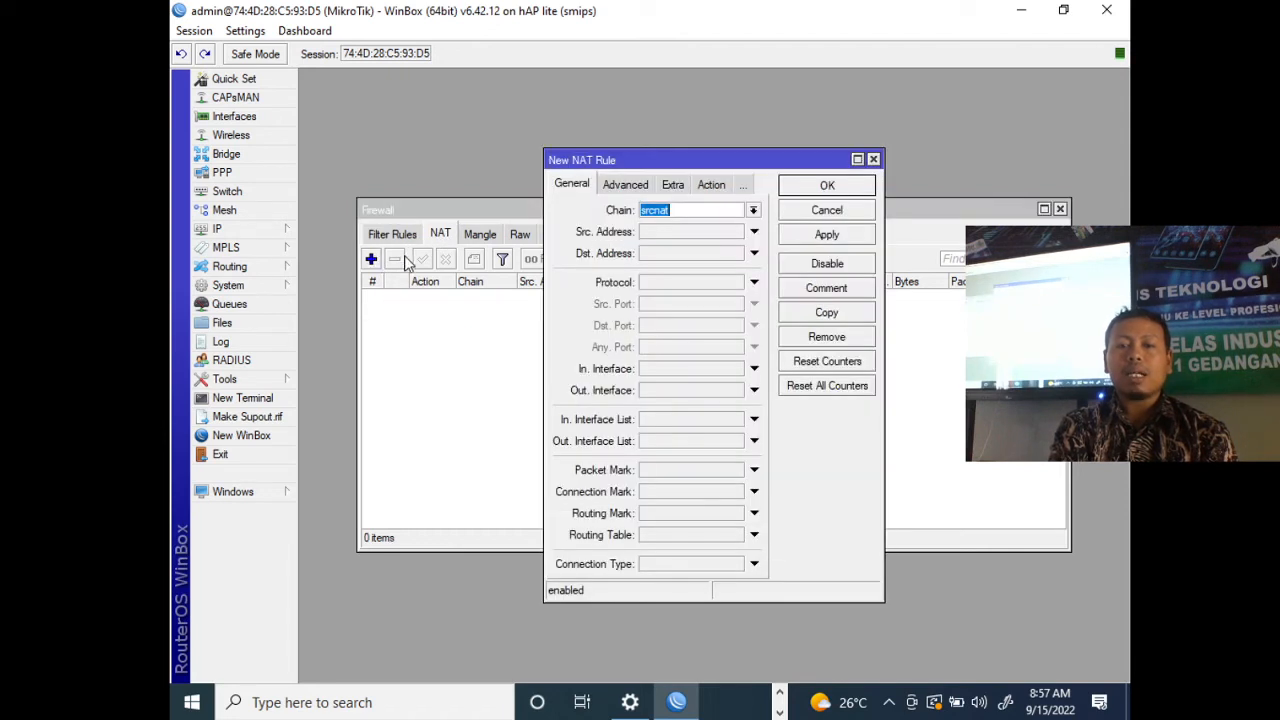
click(683, 186)
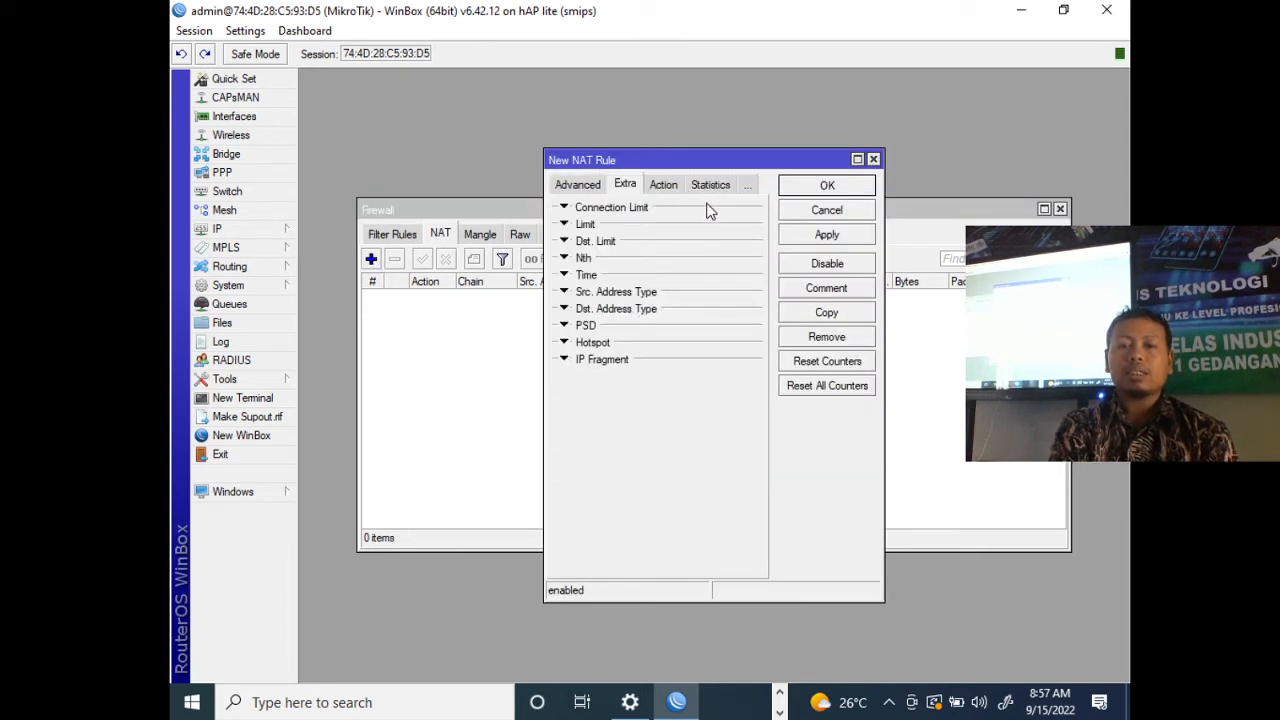
click(674, 187)
click(708, 210)
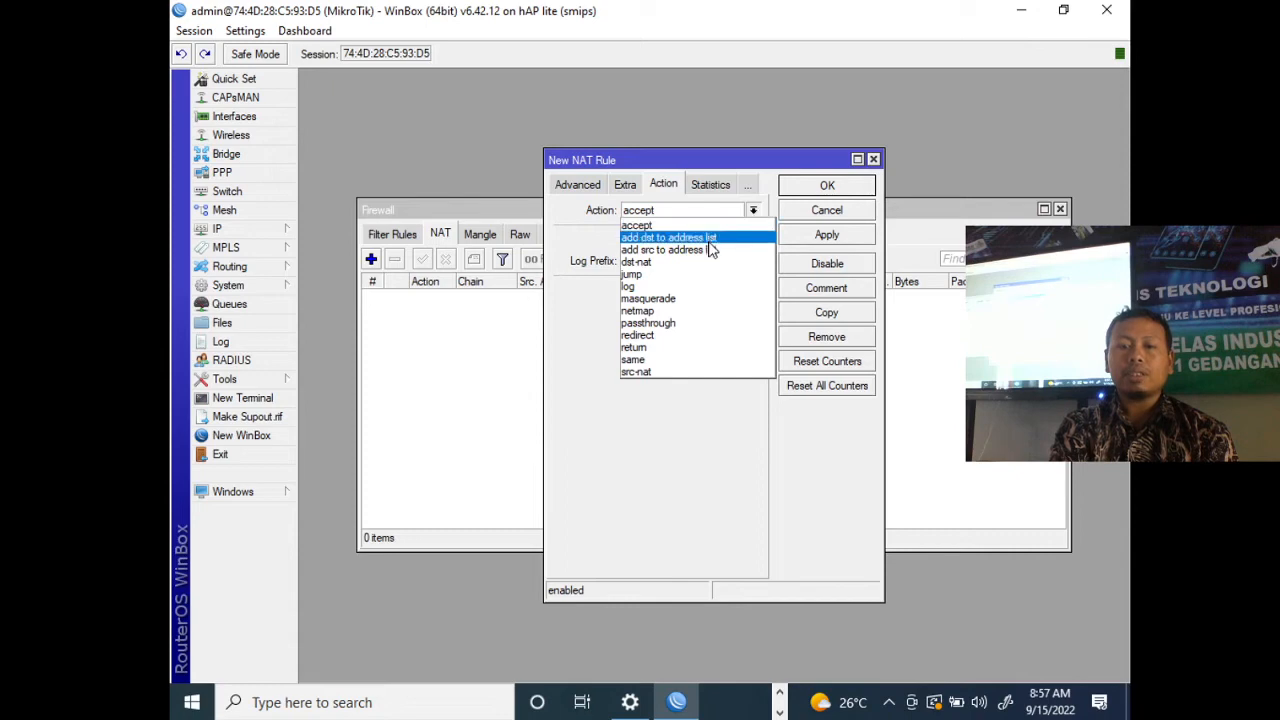
click(701, 300)
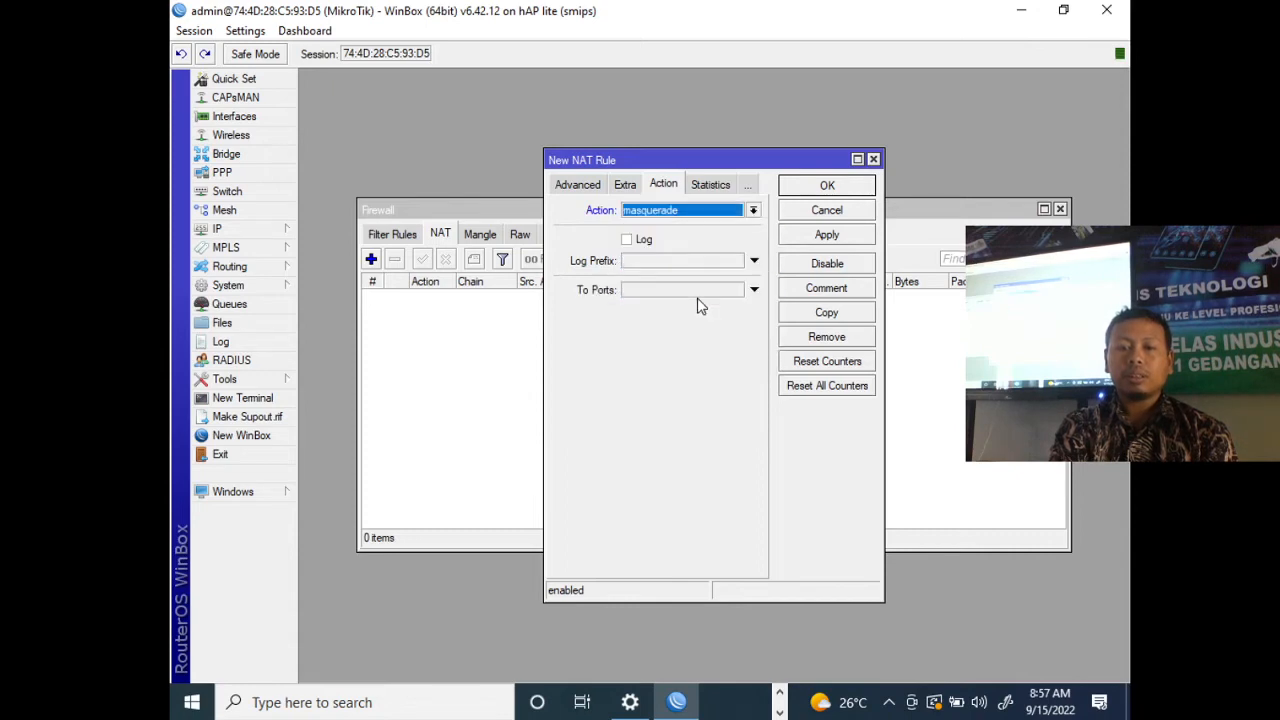
click(829, 185)
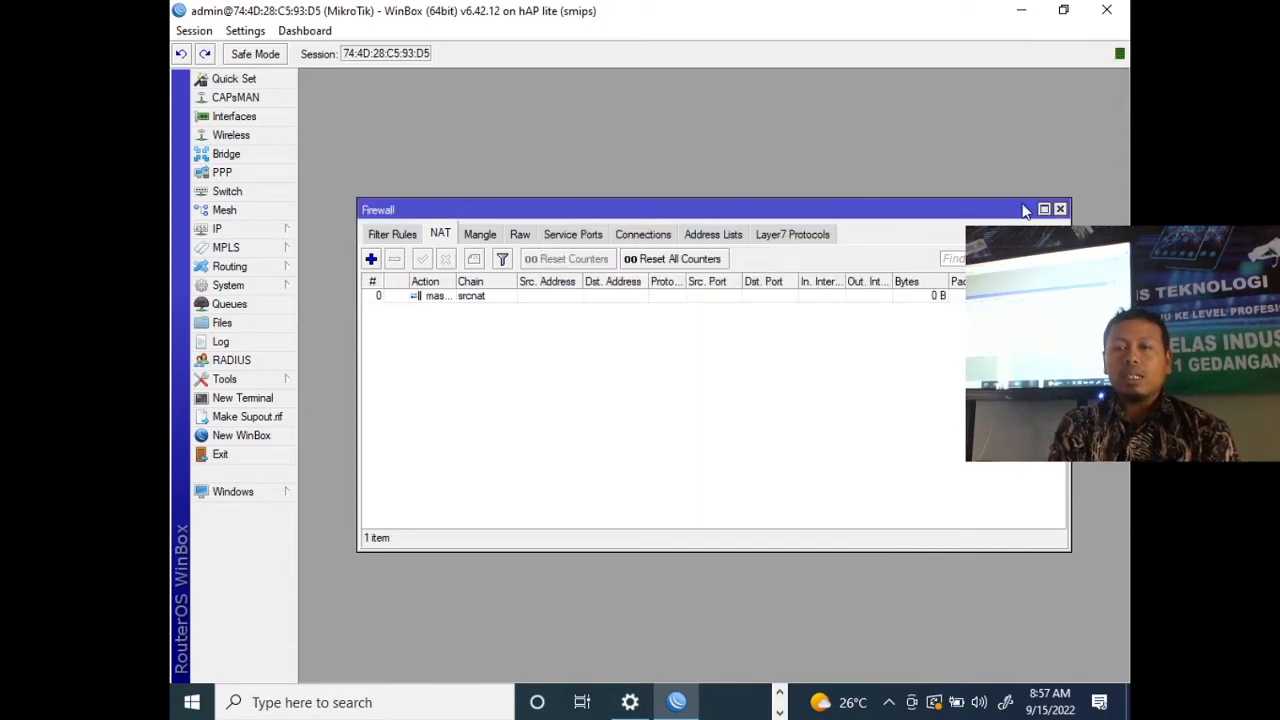
click(1060, 209)
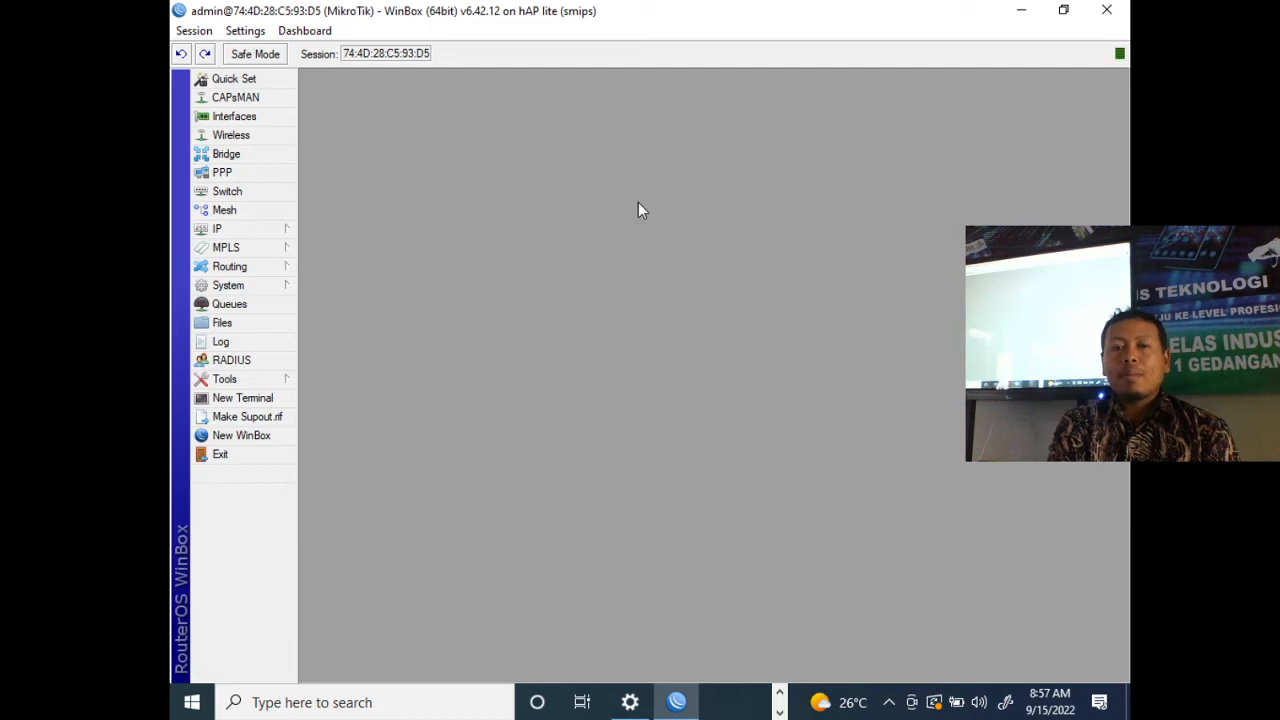
- Rename the ether1 interface as ether1-INTERNET and save it
click(275, 120)
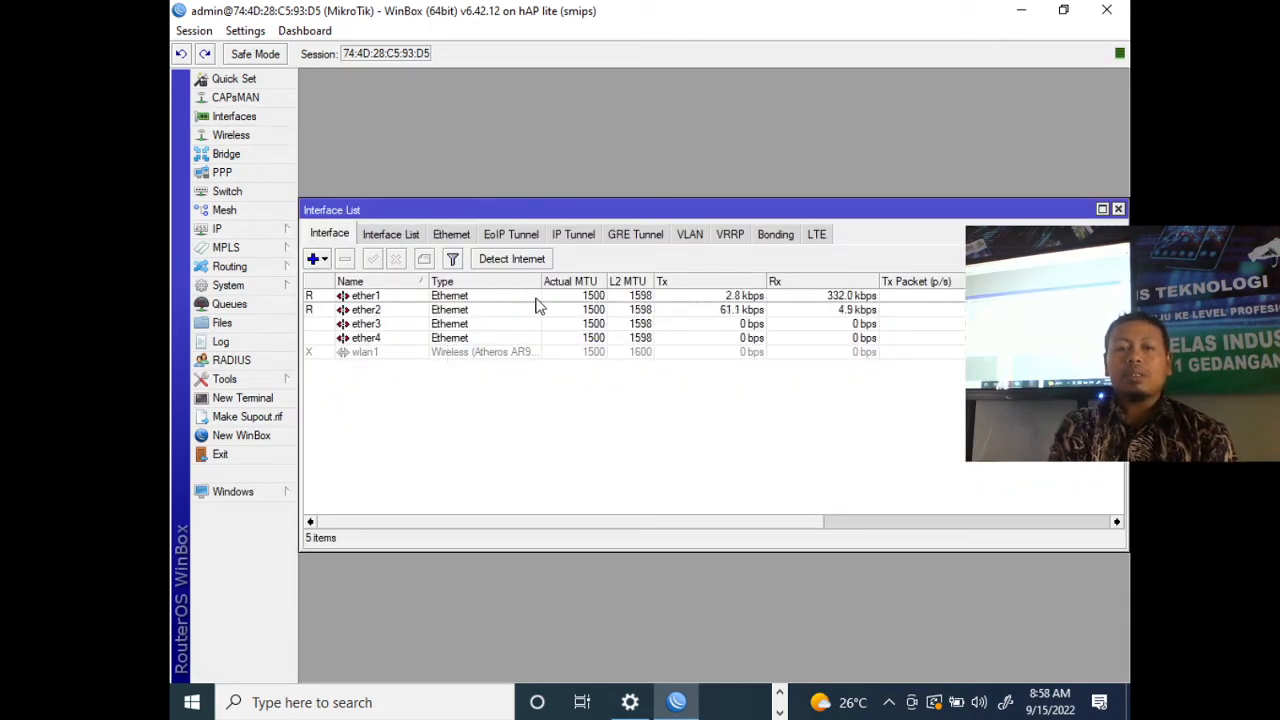
double_click(472, 297)
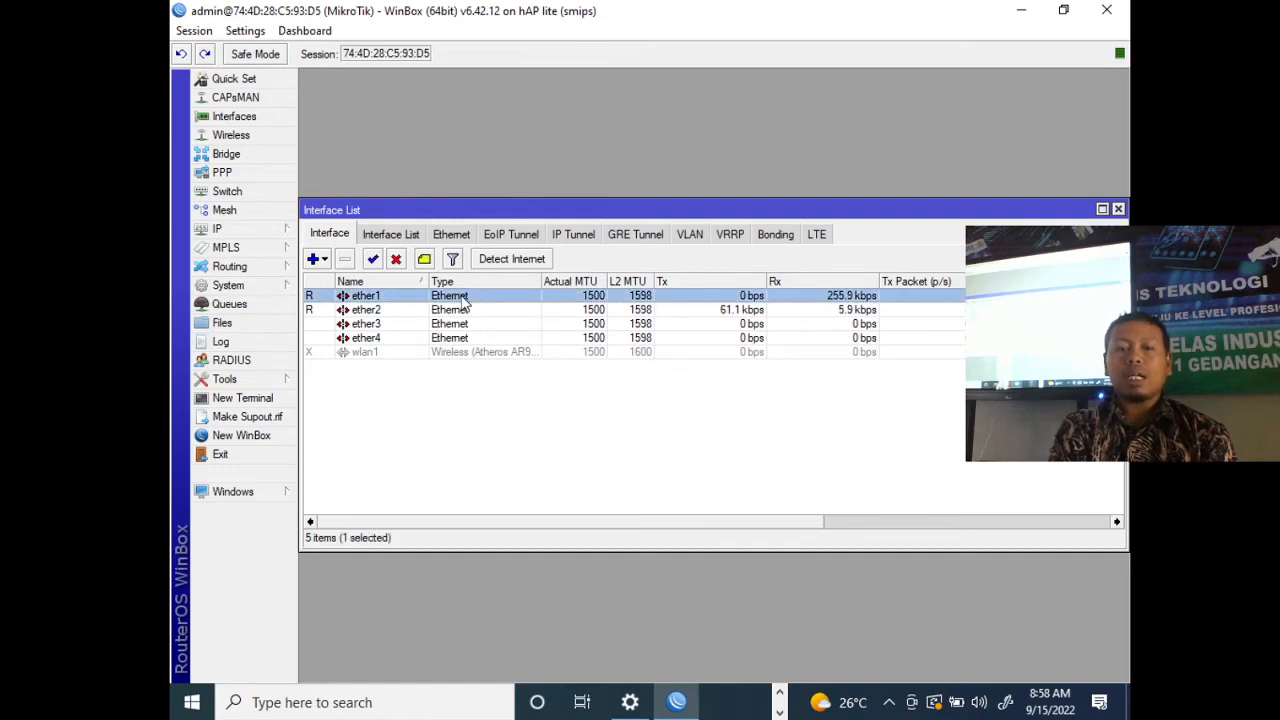
click(676, 225)
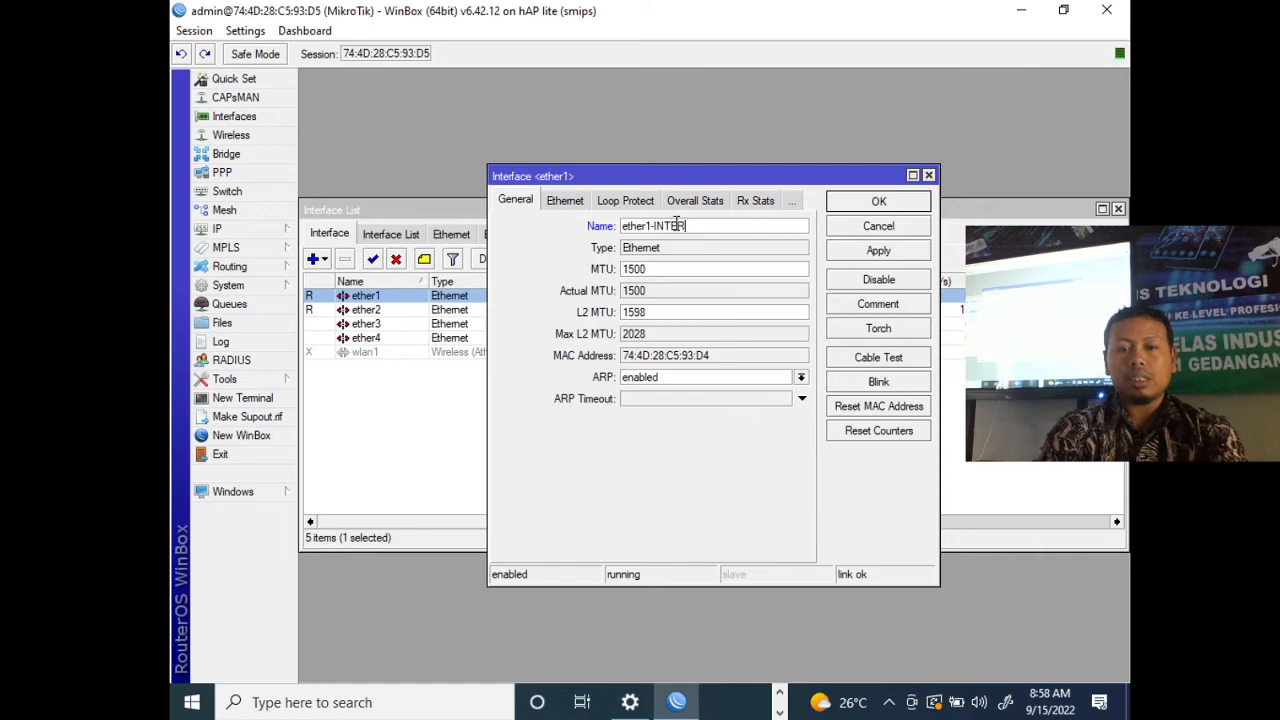
click(878, 201)
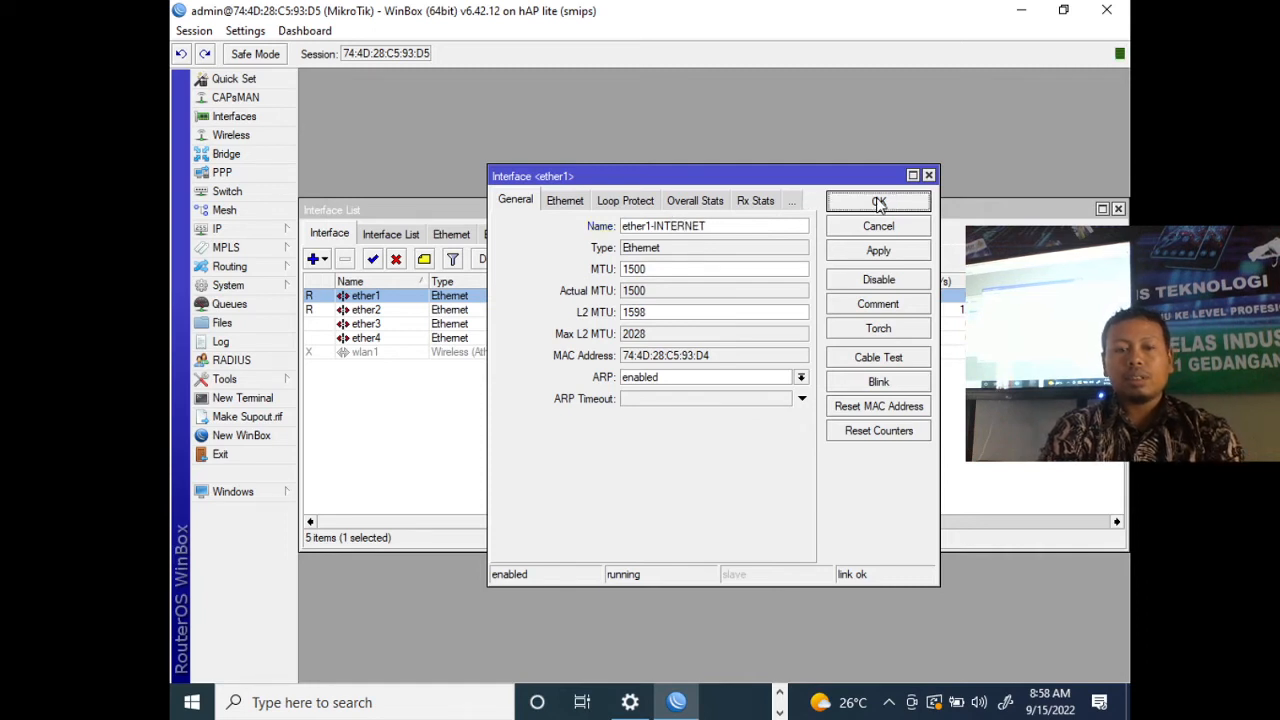
- Rename the ether2 interface as ether2-KLIENT and save it
click(388, 311)
double_click(390, 311)
click(697, 226)
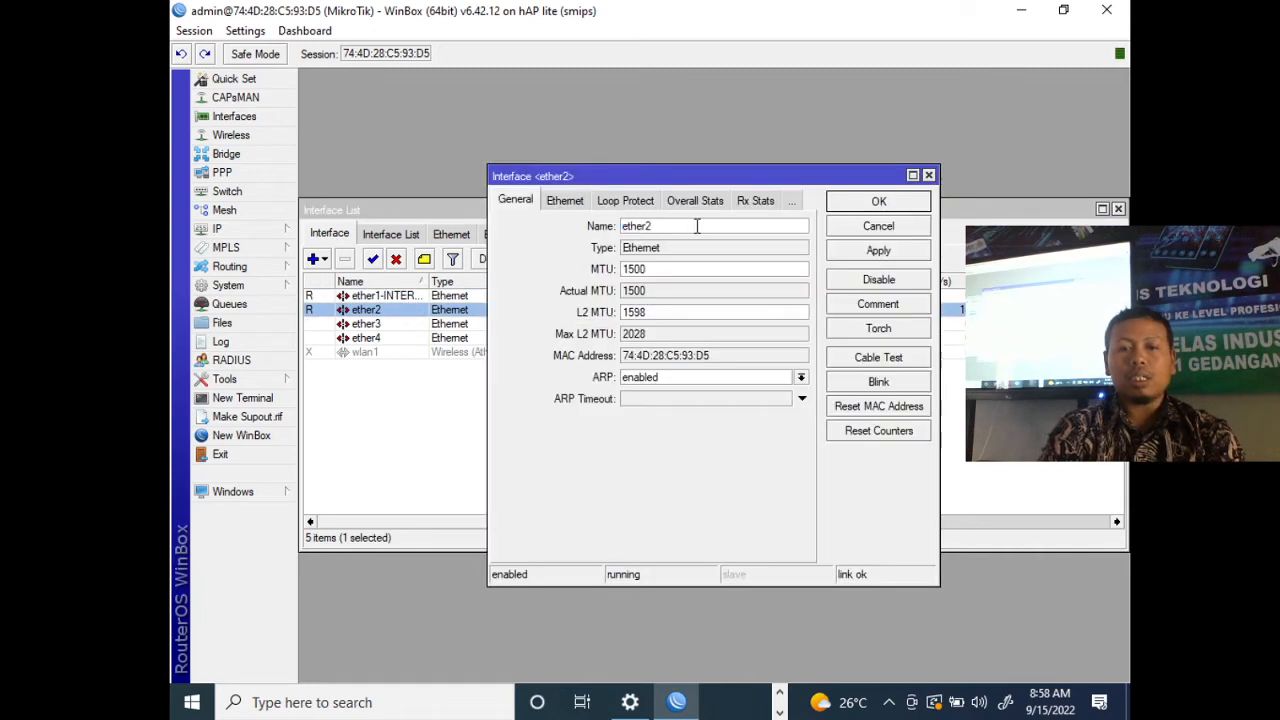
text(-KLIE)
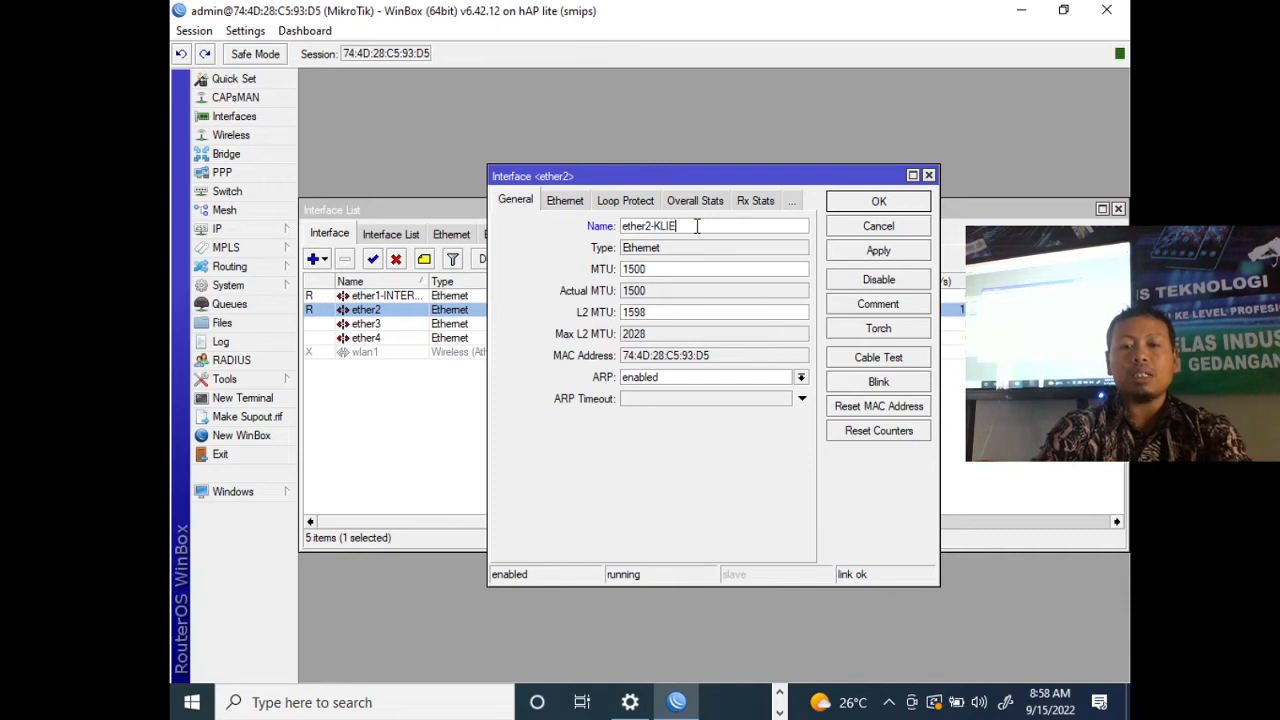
text(NT)
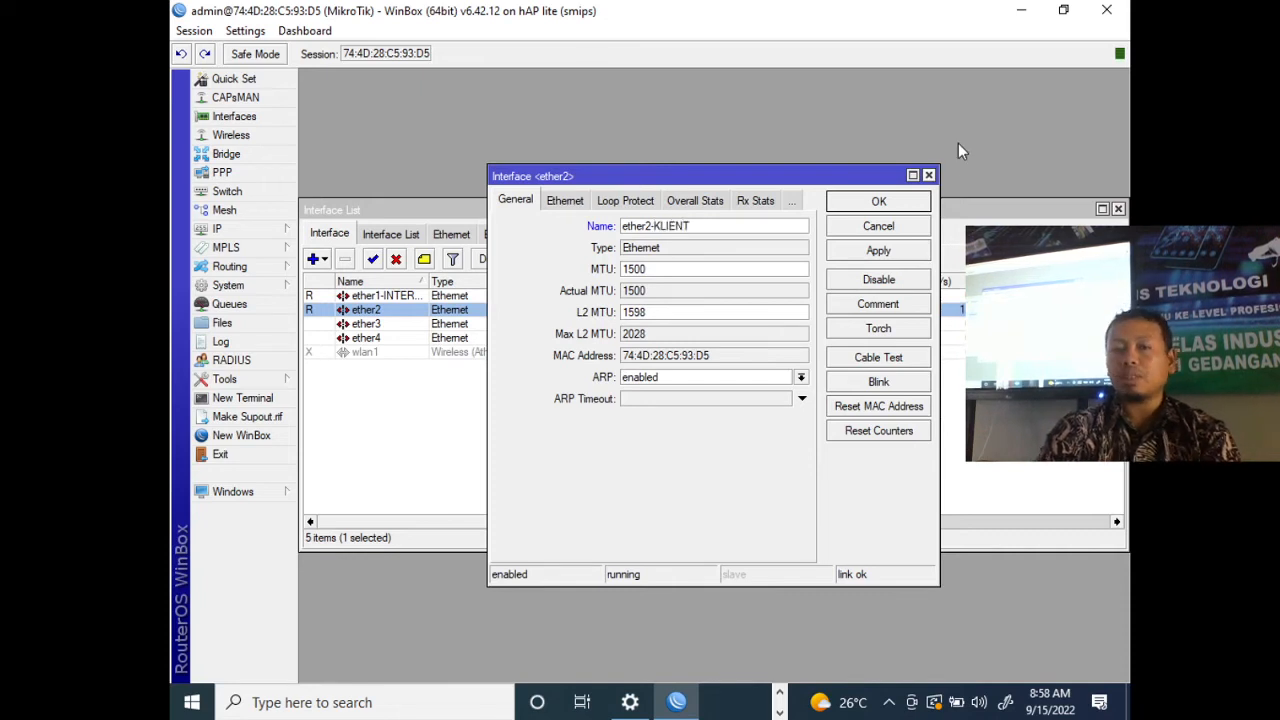
click(903, 203)
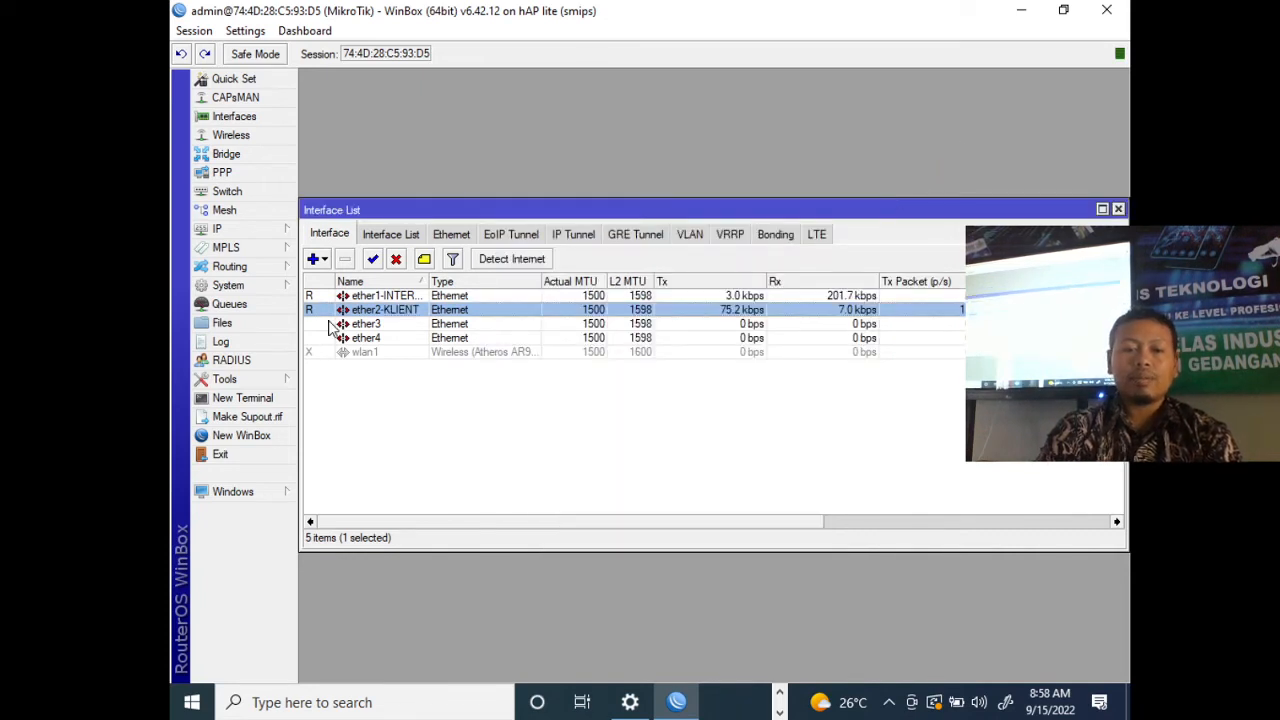
- Add a new PPPoE client interface that runs on ether1-INTERNET
click(316, 259)
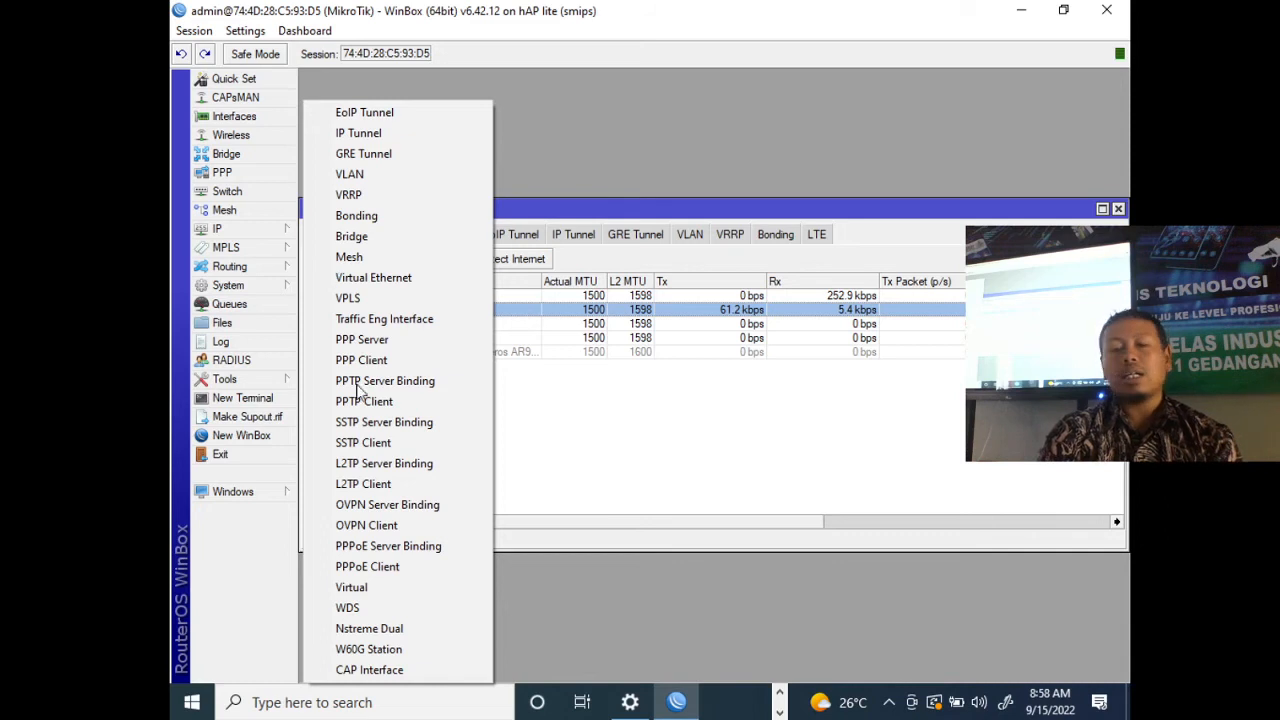
click(386, 566)
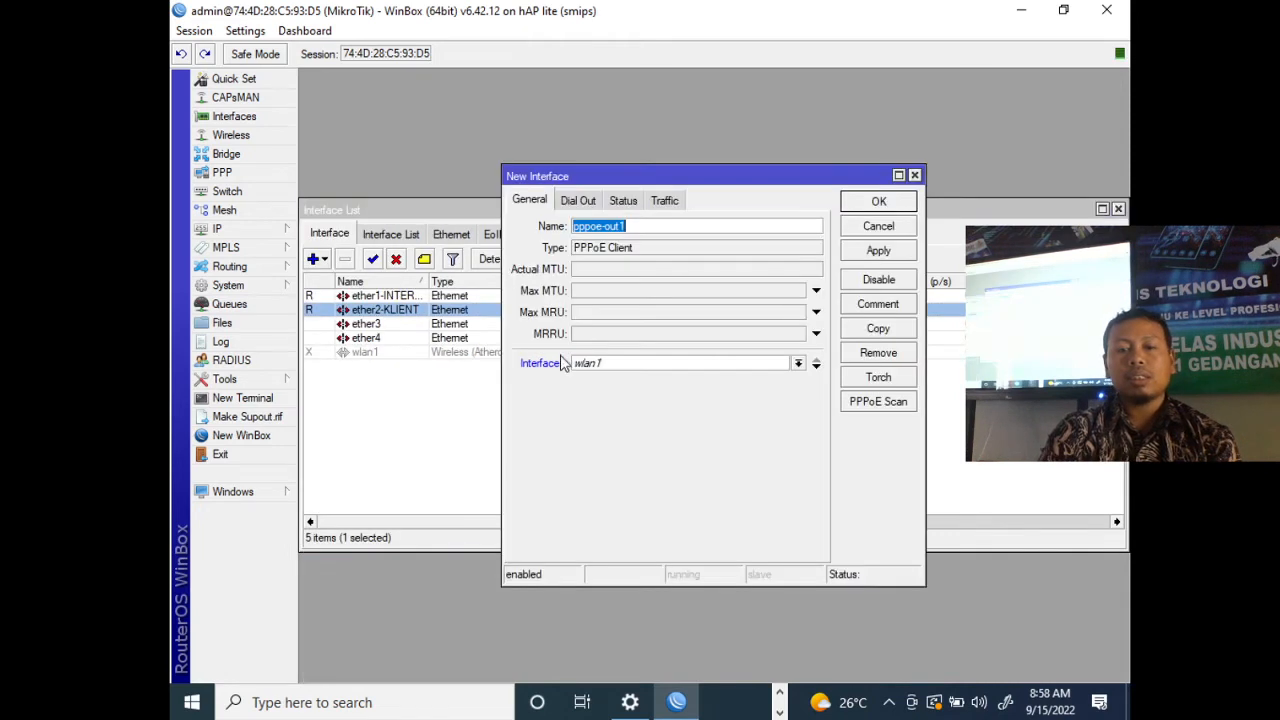
click(619, 365)
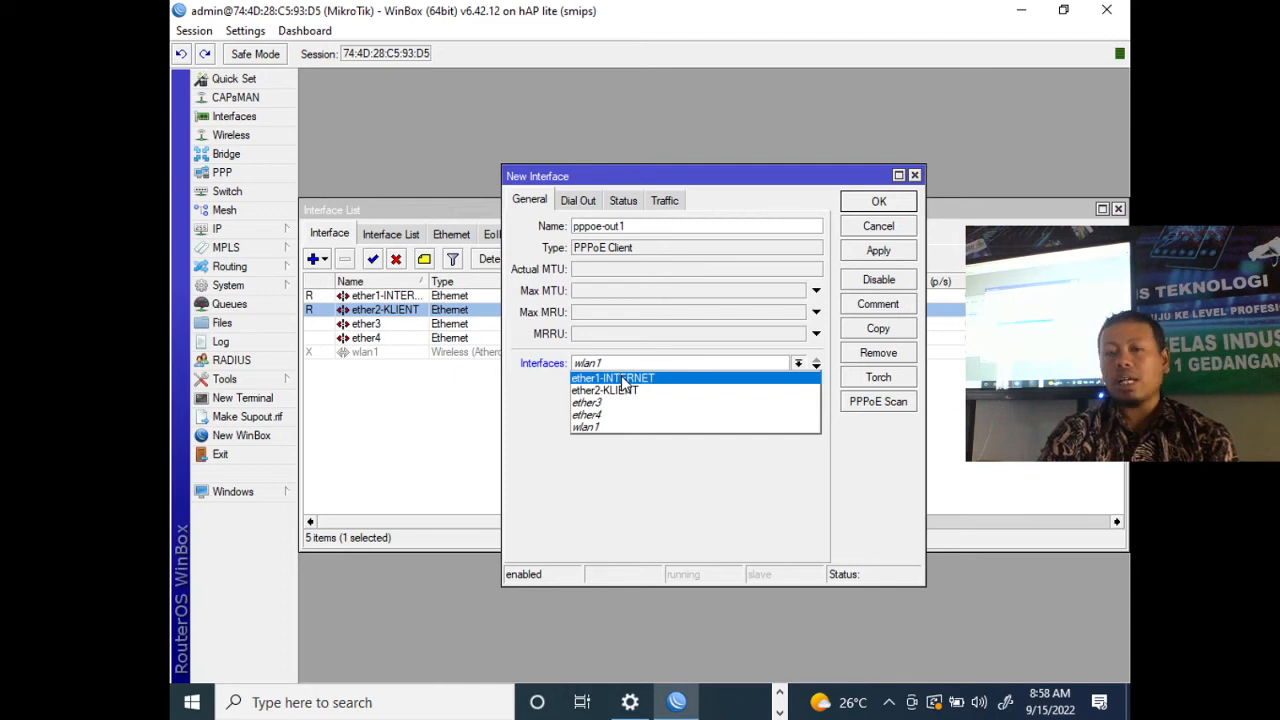
click(622, 380)
- Enter the PPPoE account's user name and password in the client's dial-out settings
click(586, 205)
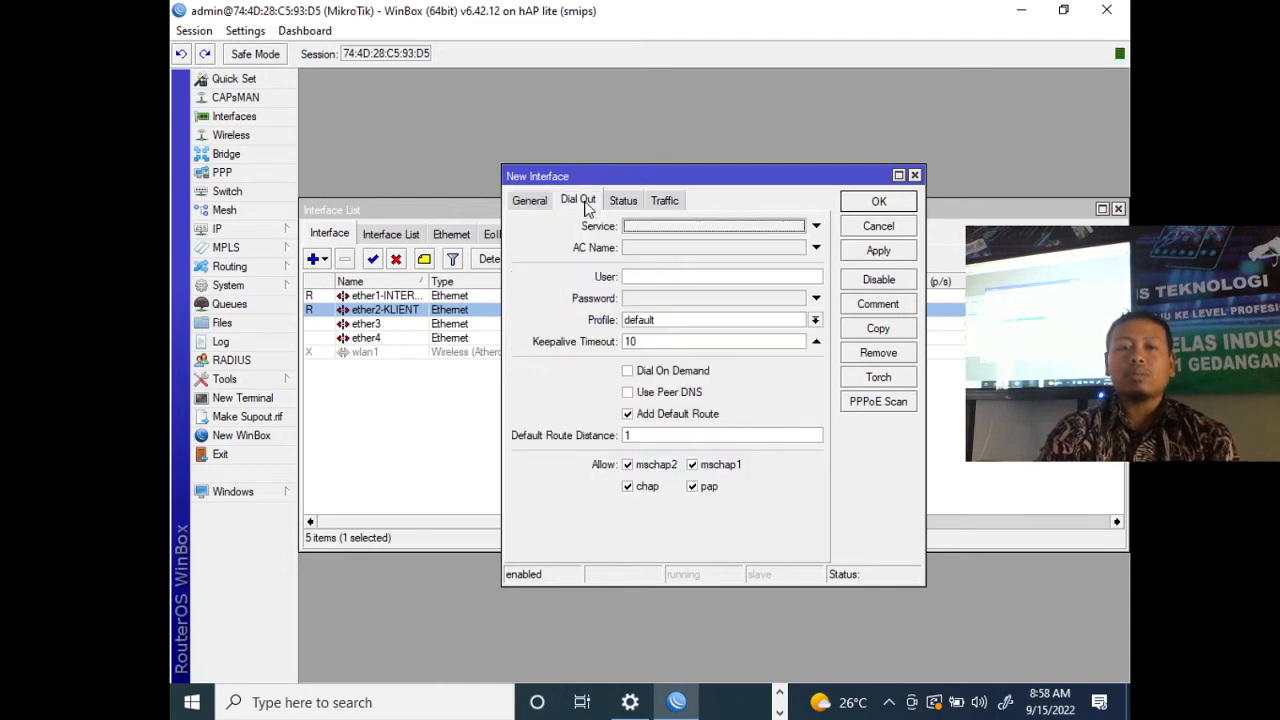
click(657, 275)
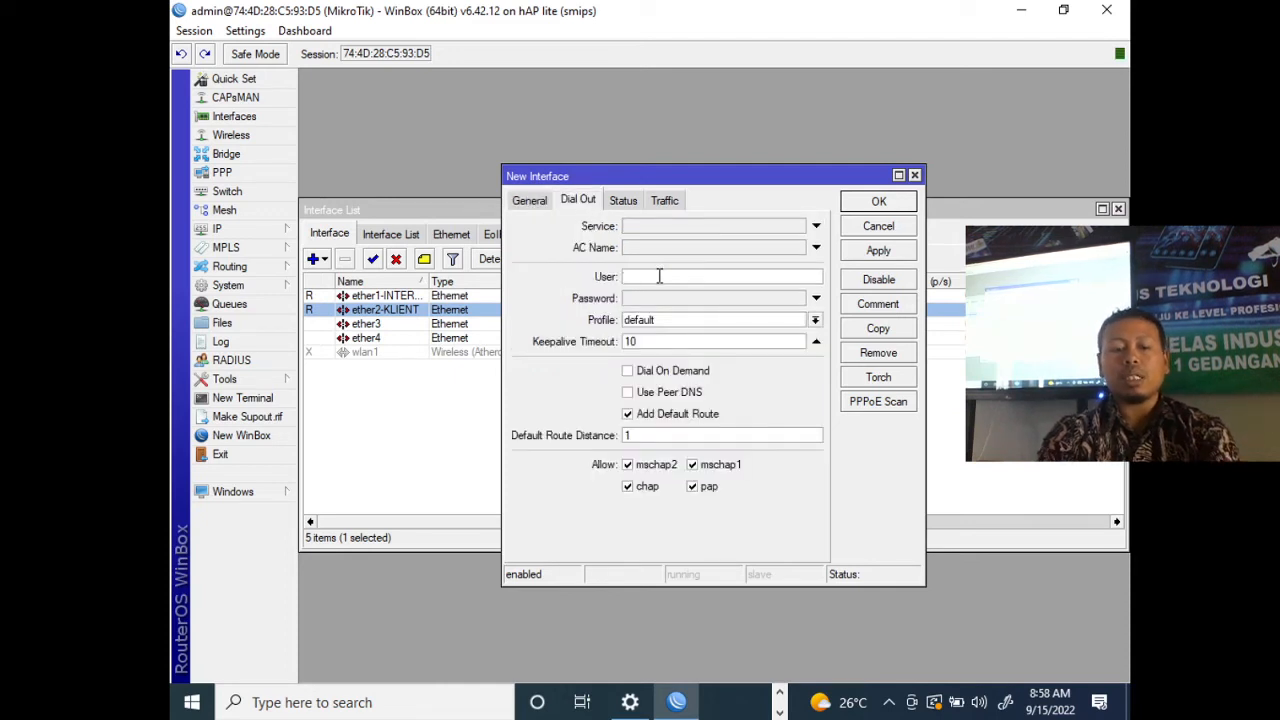
text(S)
key(BackSpace)
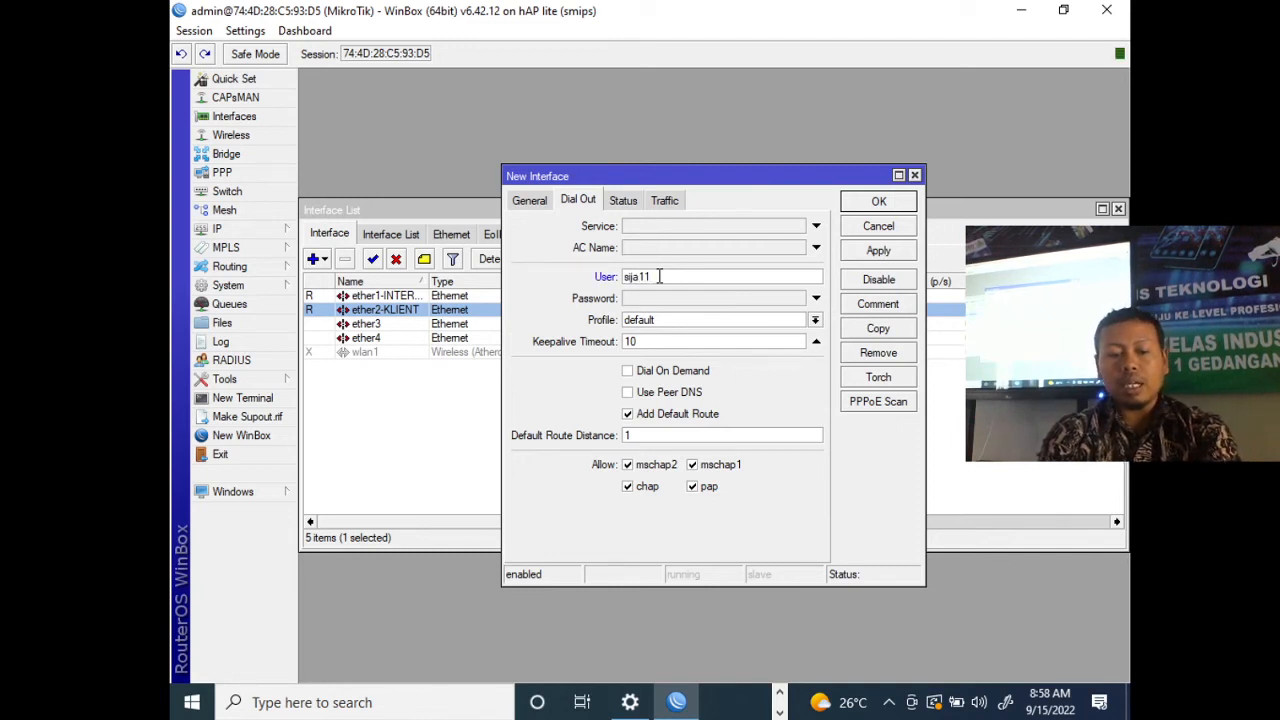
text(sija11@sija)
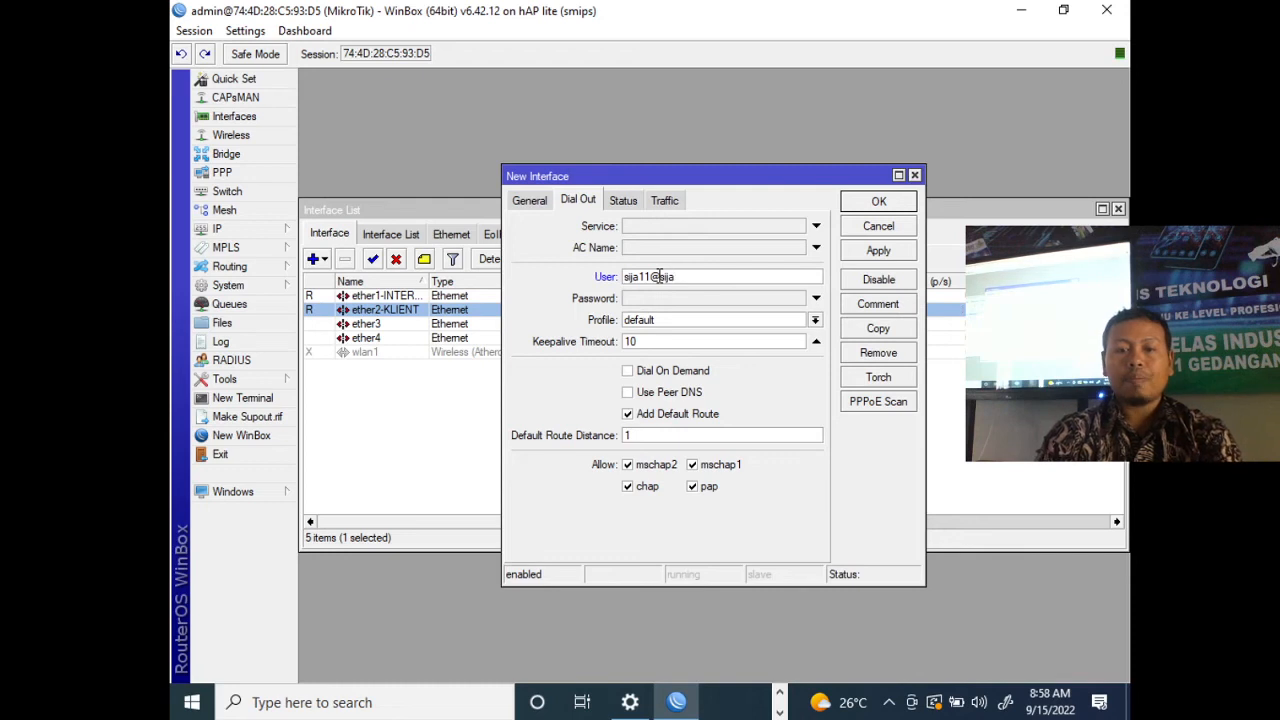
click(660, 300)
text(****)
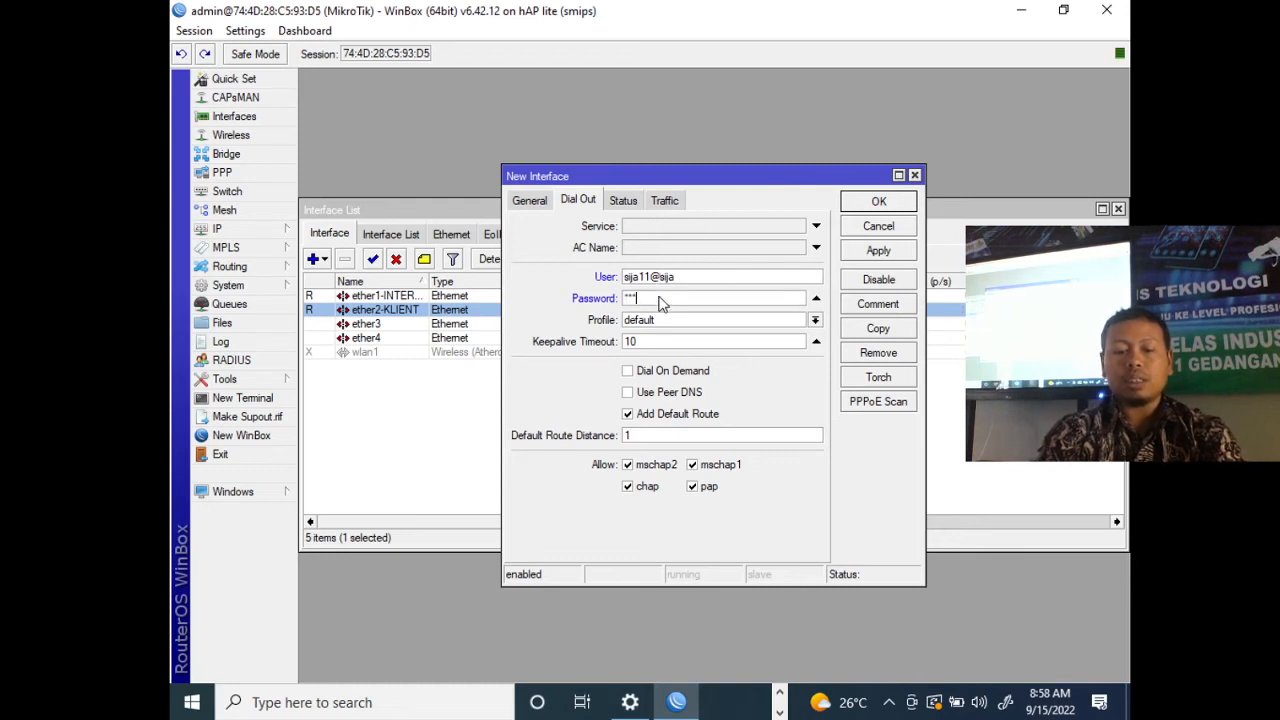
text(*)
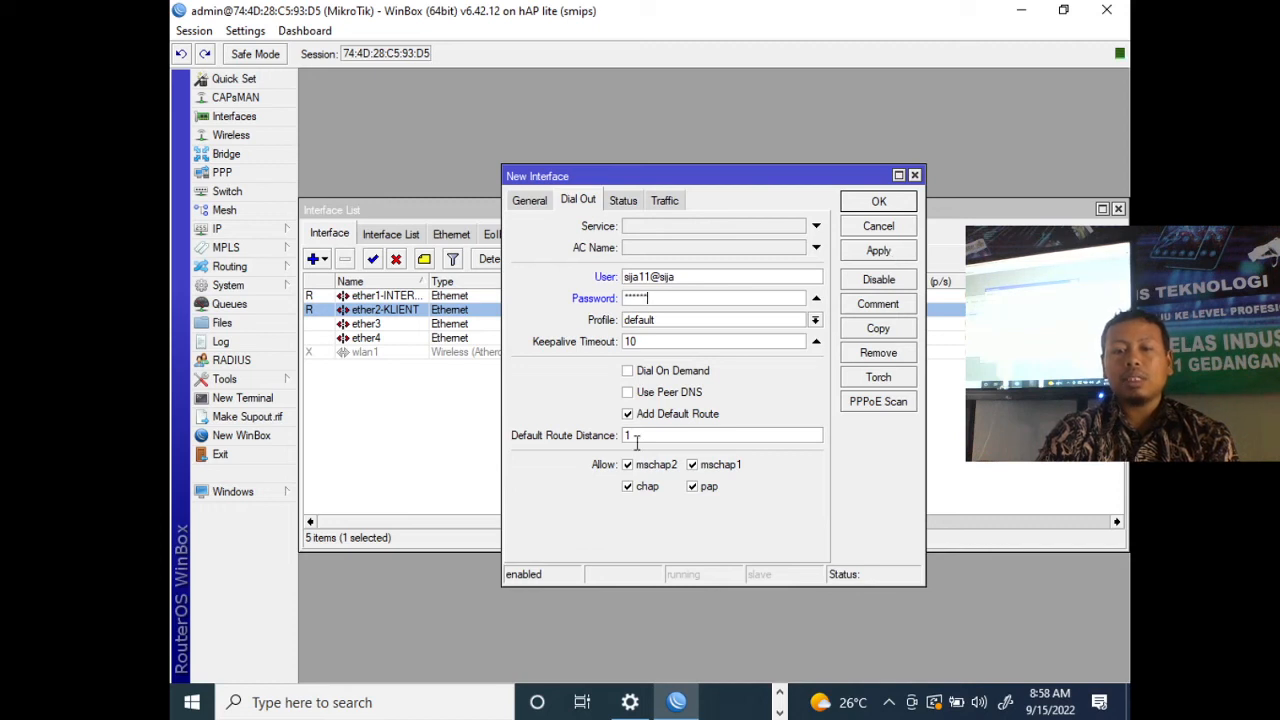
- Enable Use Peer DNS for the PPPoE client, apply the settings and close its window
click(665, 400)
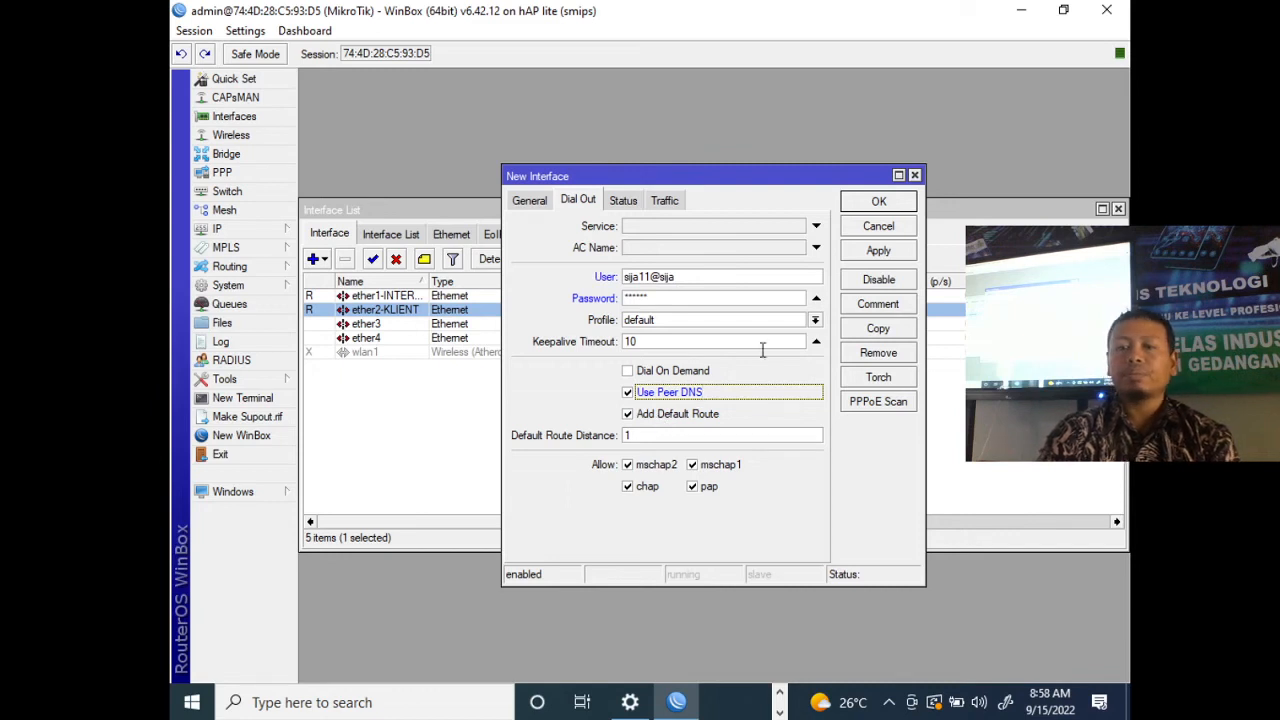
click(887, 254)
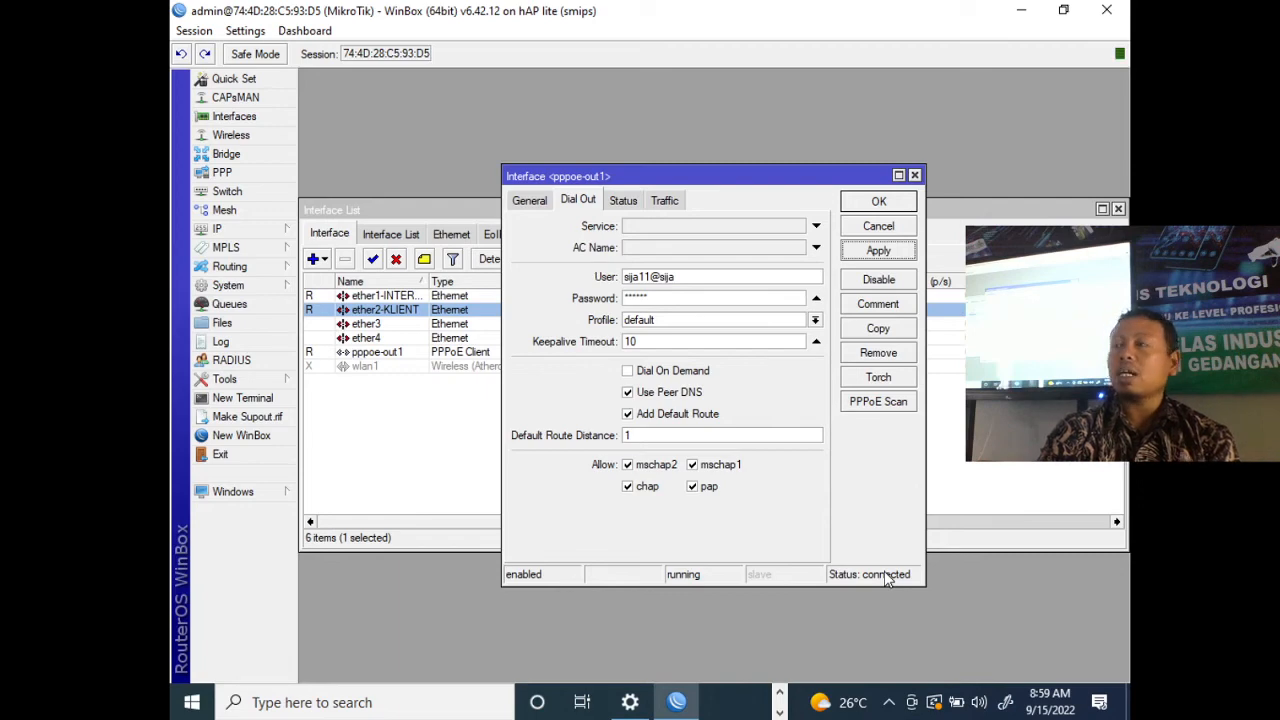
click(884, 210)
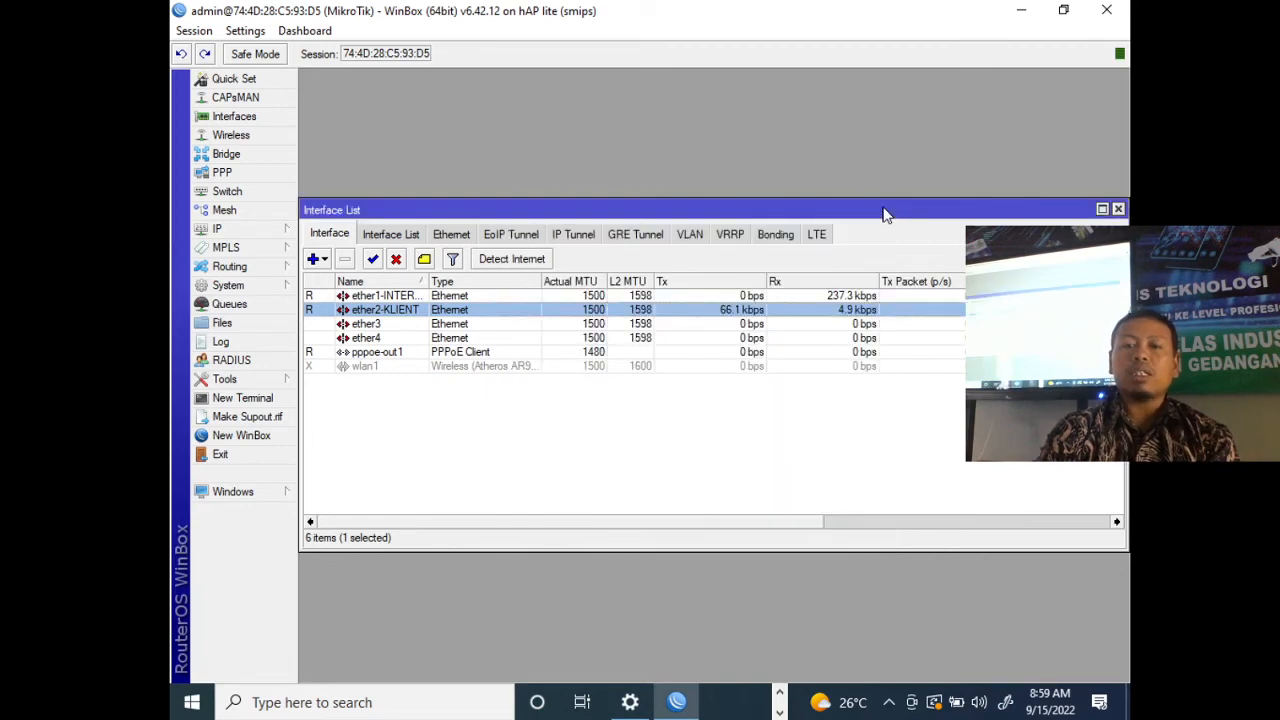
- Check the PPPoE connection entries in the router log and view the IP route list
click(220, 341)
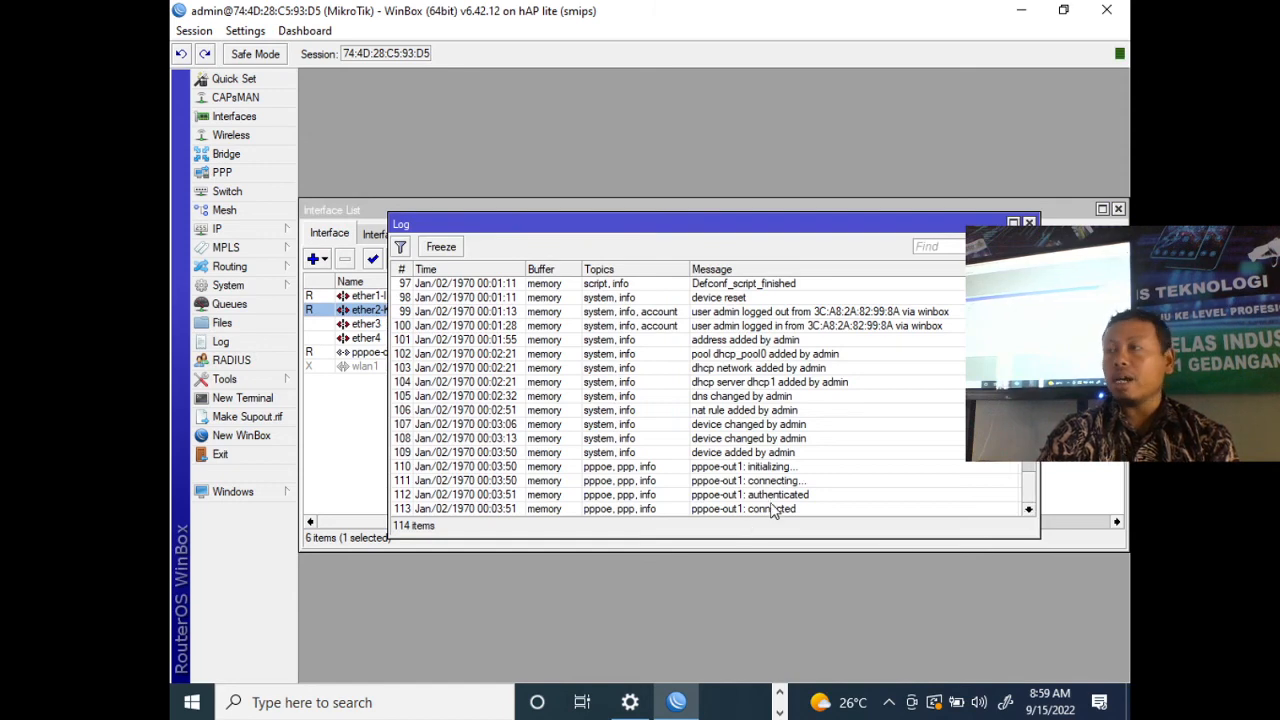
click(255, 230)
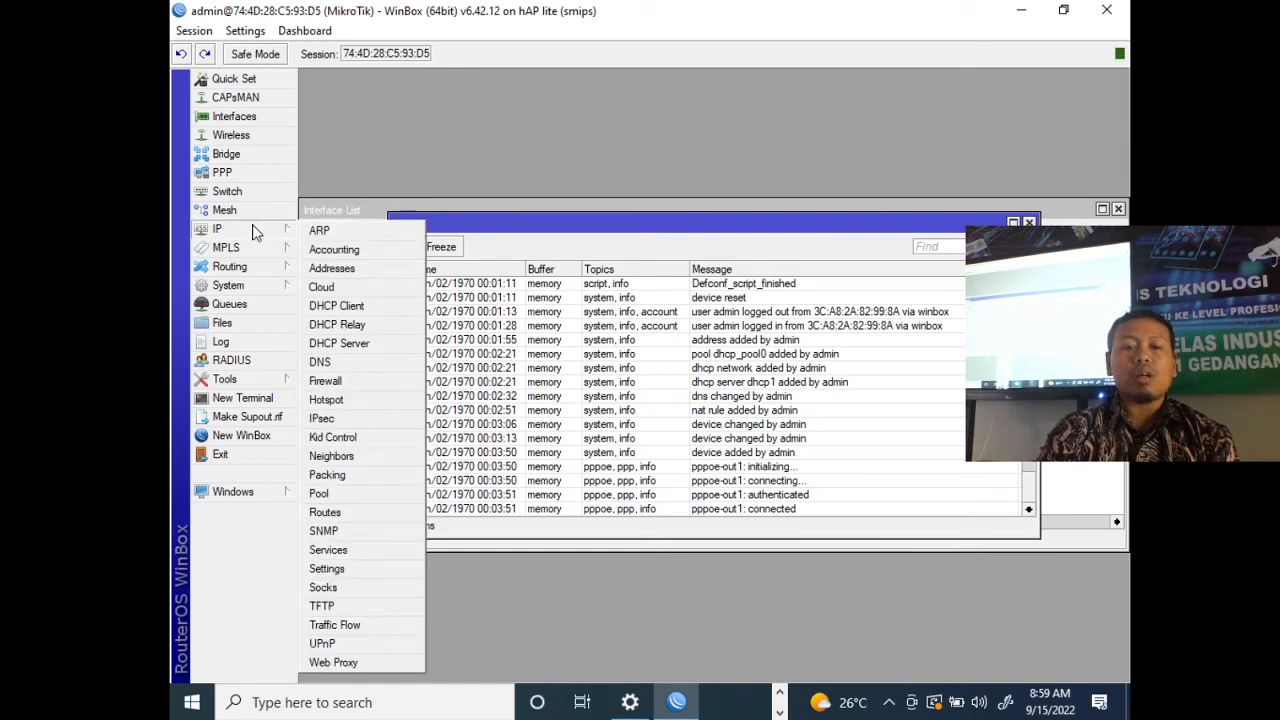
click(352, 510)
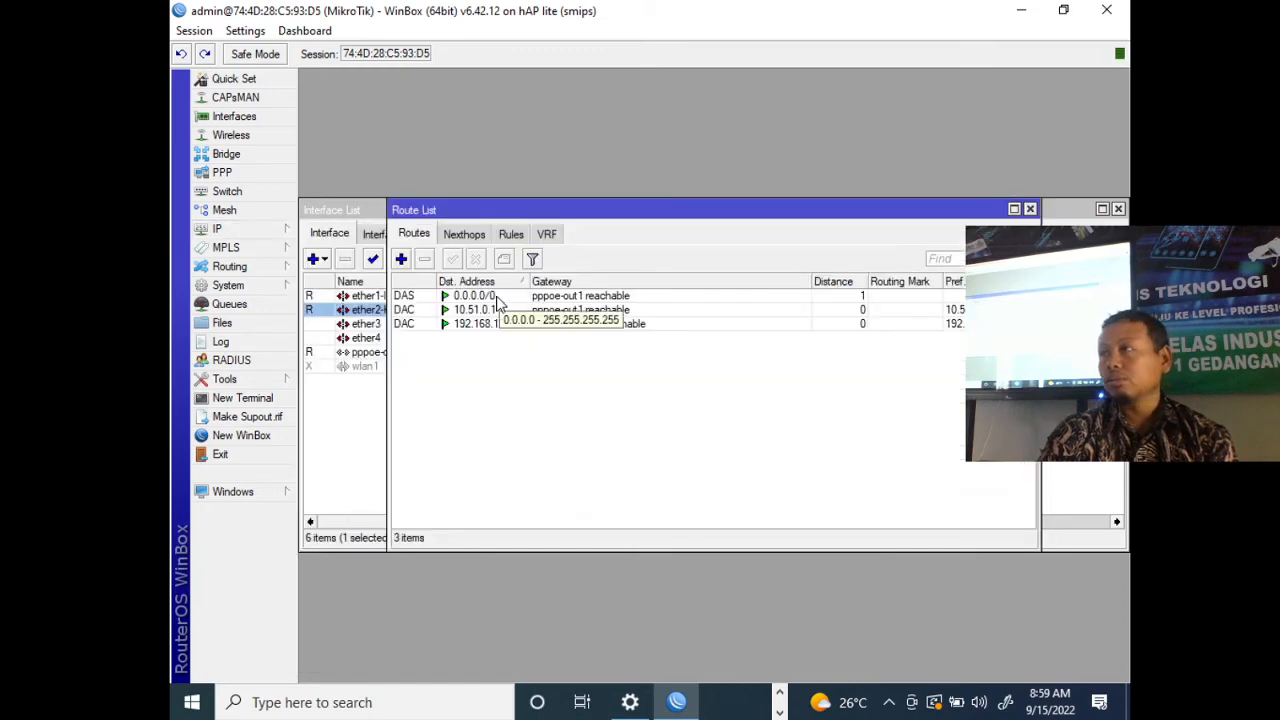
click(240, 398)
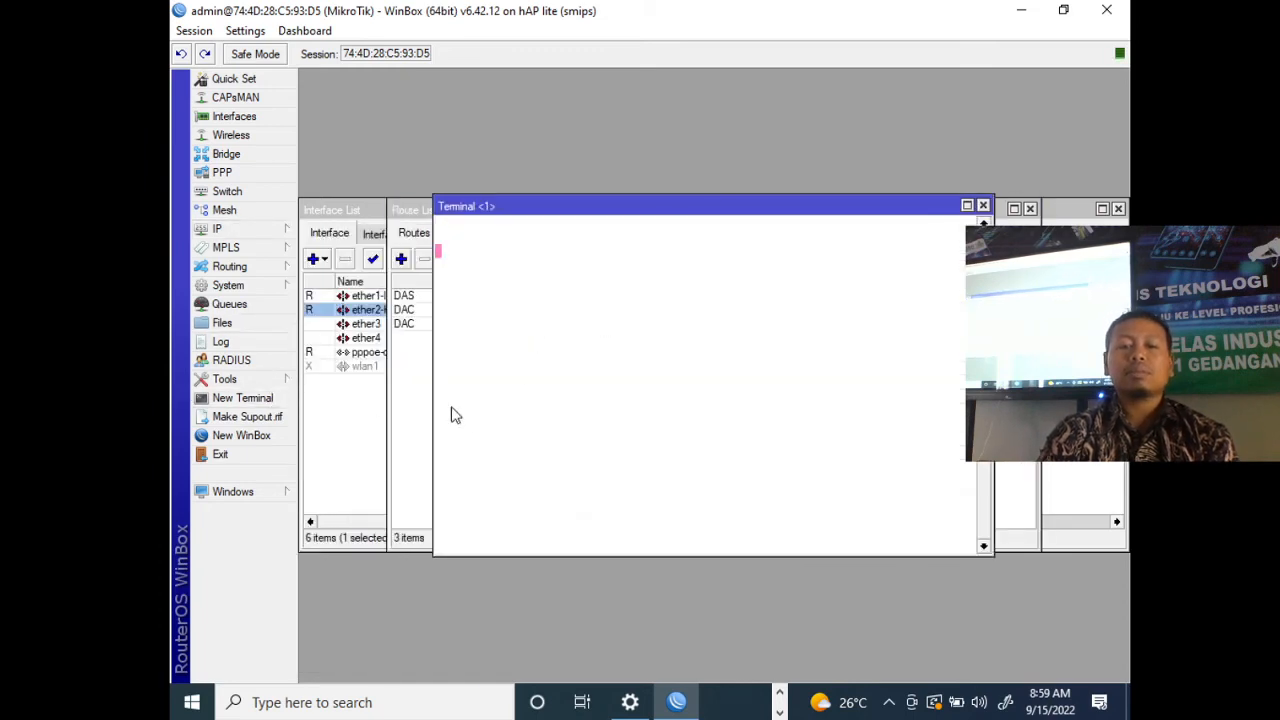
text(pi)
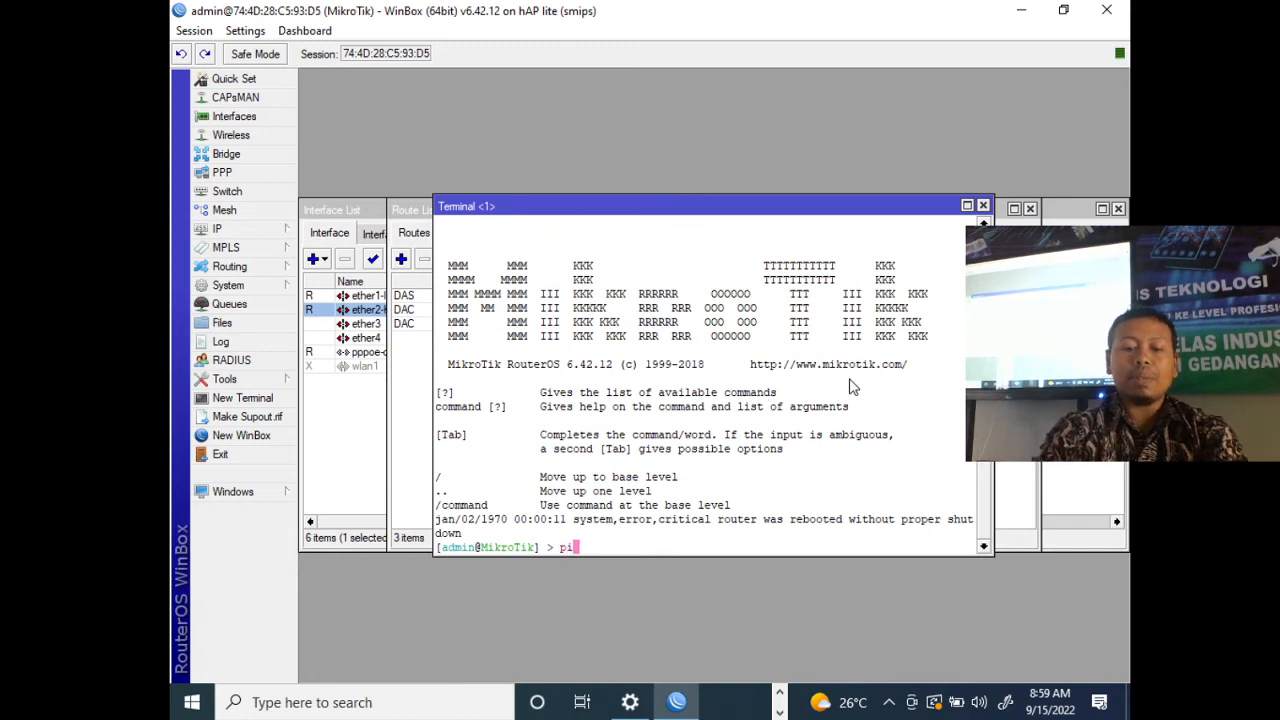
text(ng www.)
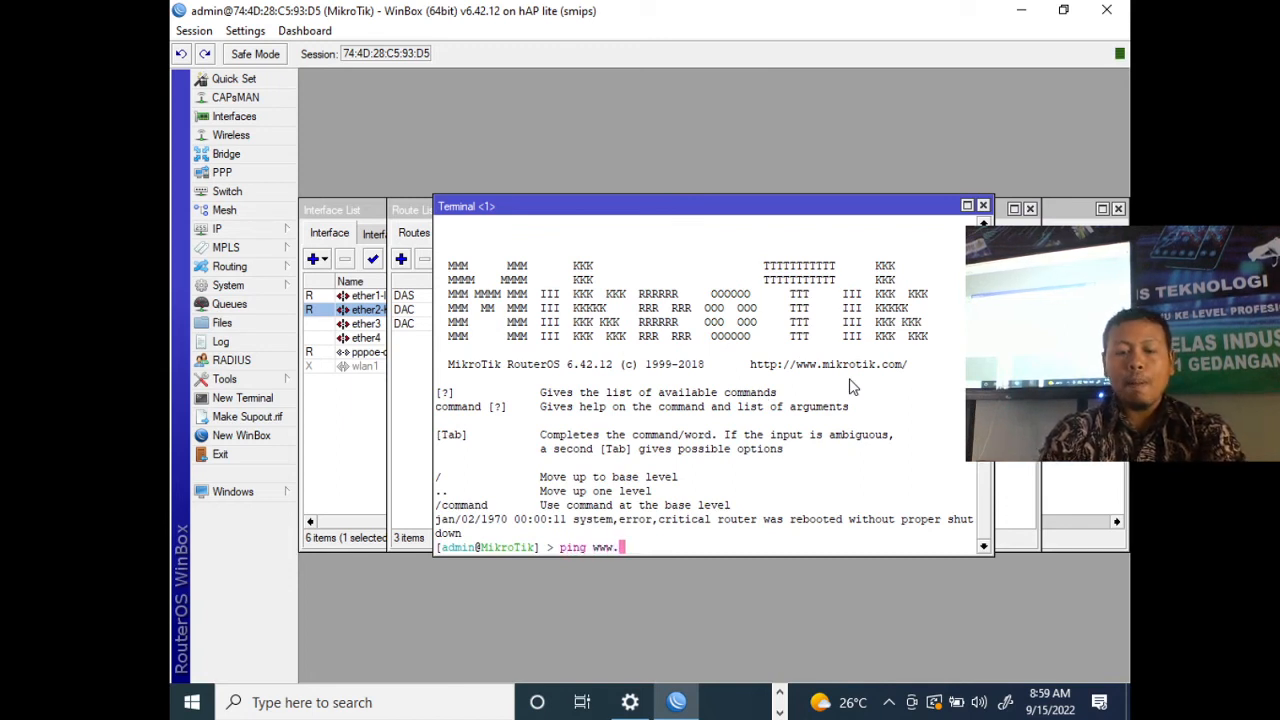
text(google.c)
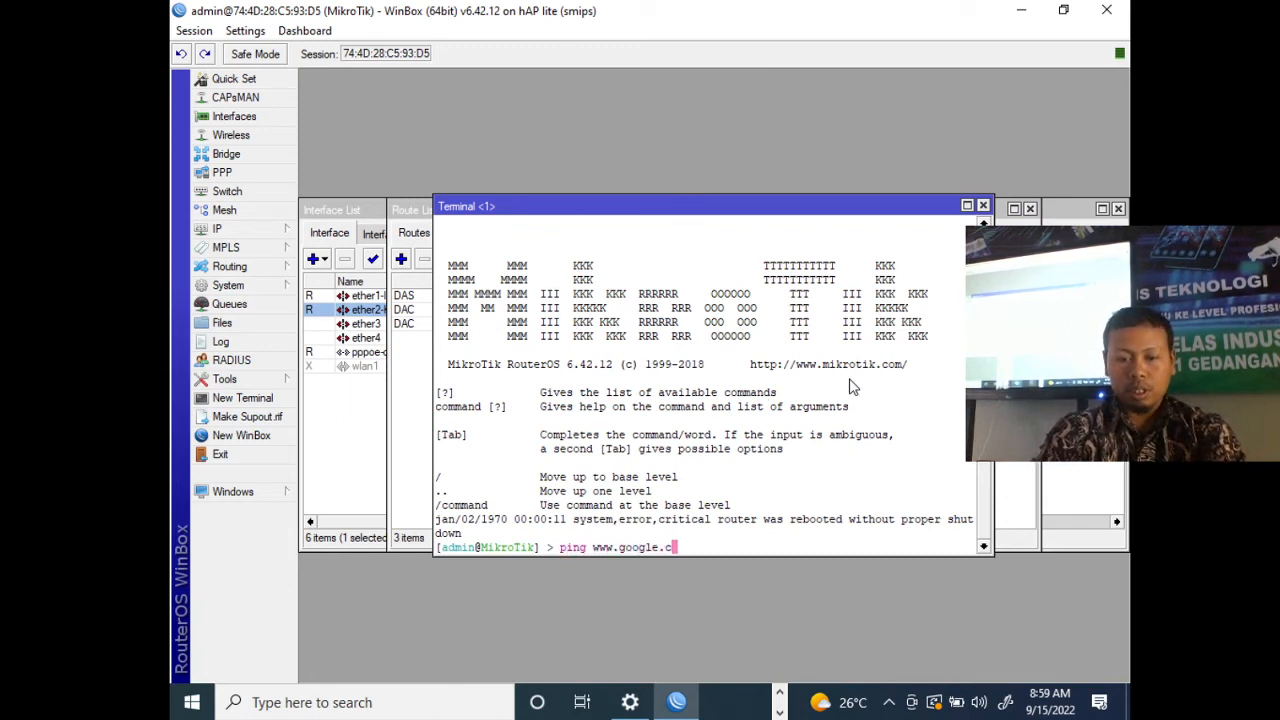
text(om)
key(Return)
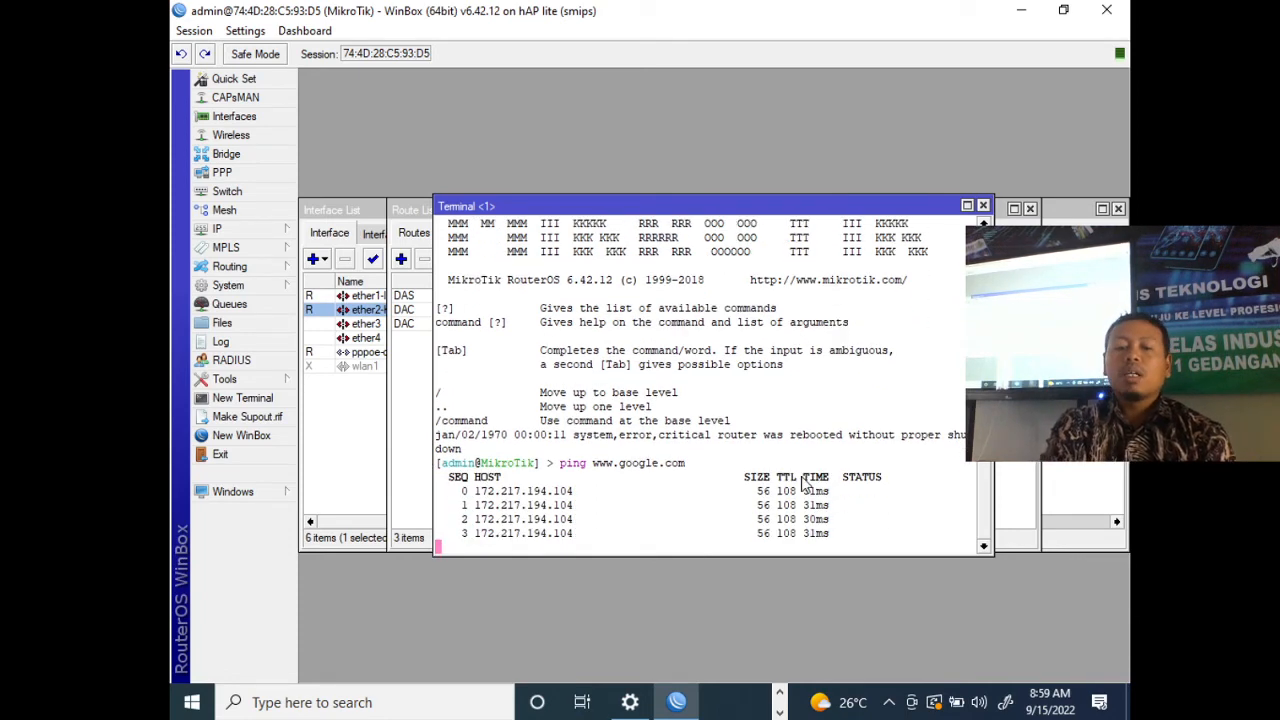
- Switch to the Windows network settings and view the Ethernet adapter's connection details
click(630, 702)
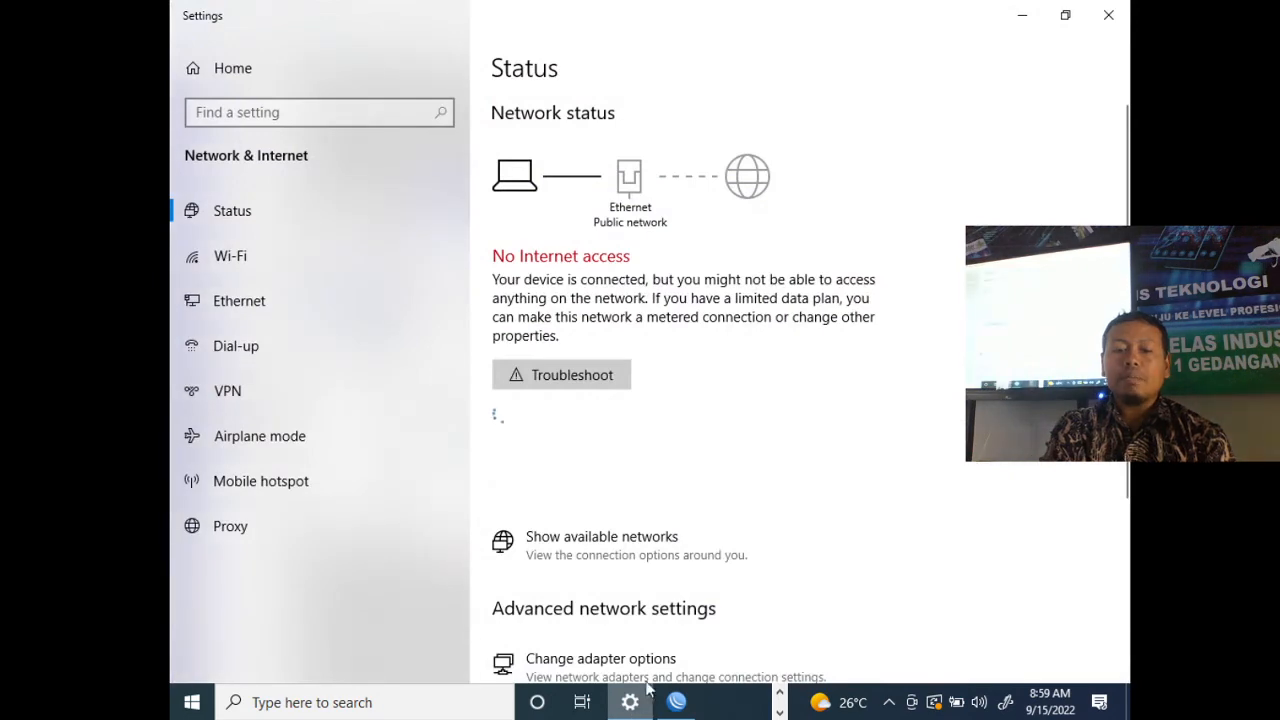
click(675, 656)
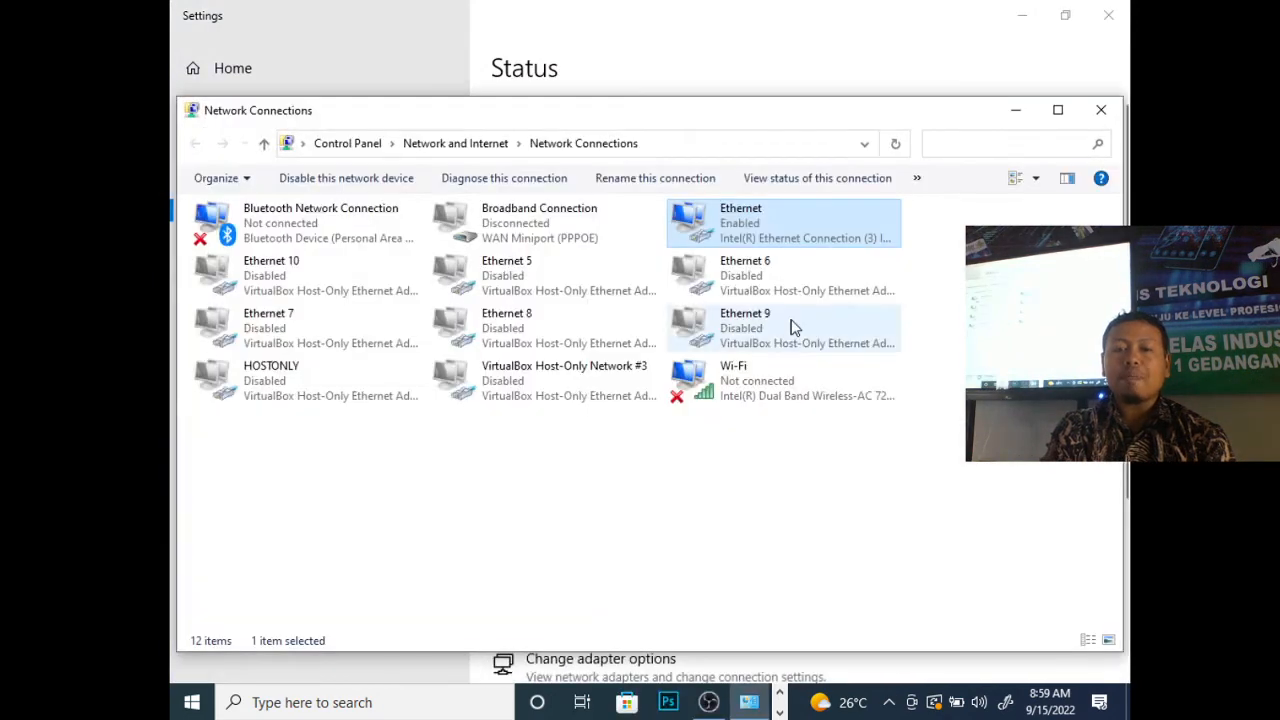
double_click(808, 219)
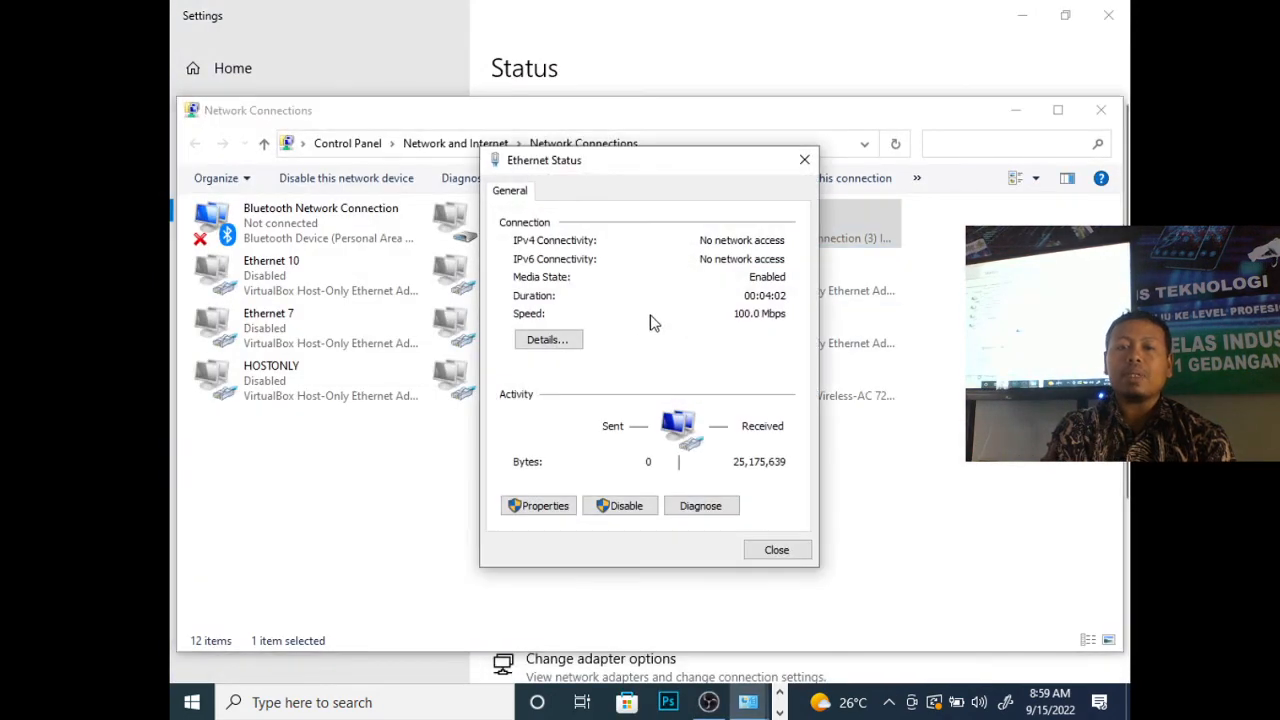
click(548, 340)
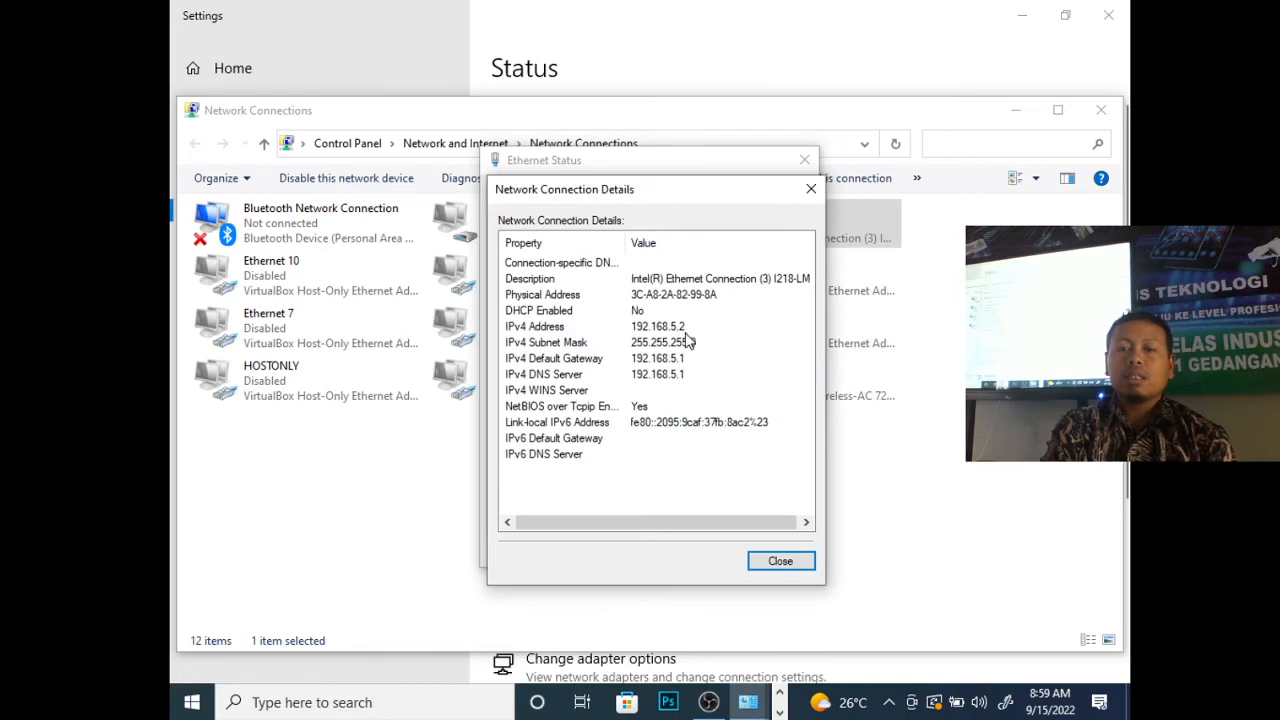
click(811, 190)
- Set the Ethernet adapter's IPv4 settings to obtain IP and DNS server addresses automatically, and check its IPv4 address in the connection details
click(540, 506)
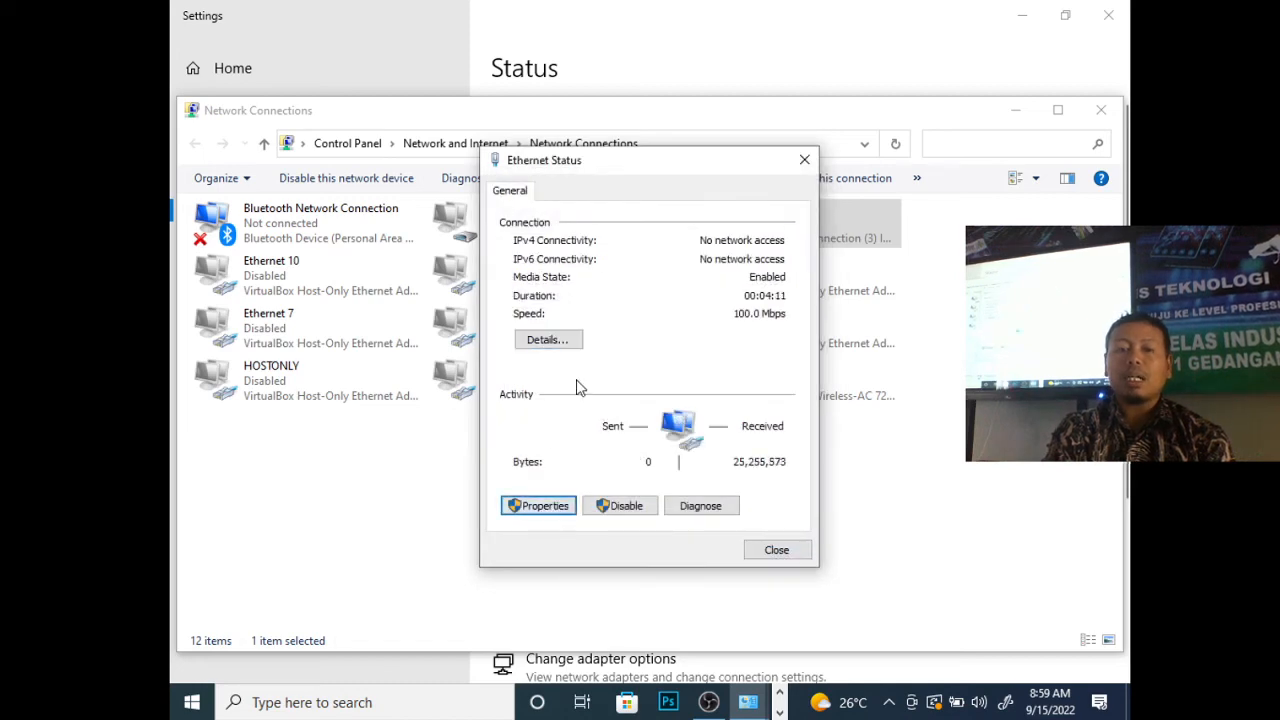
click(702, 393)
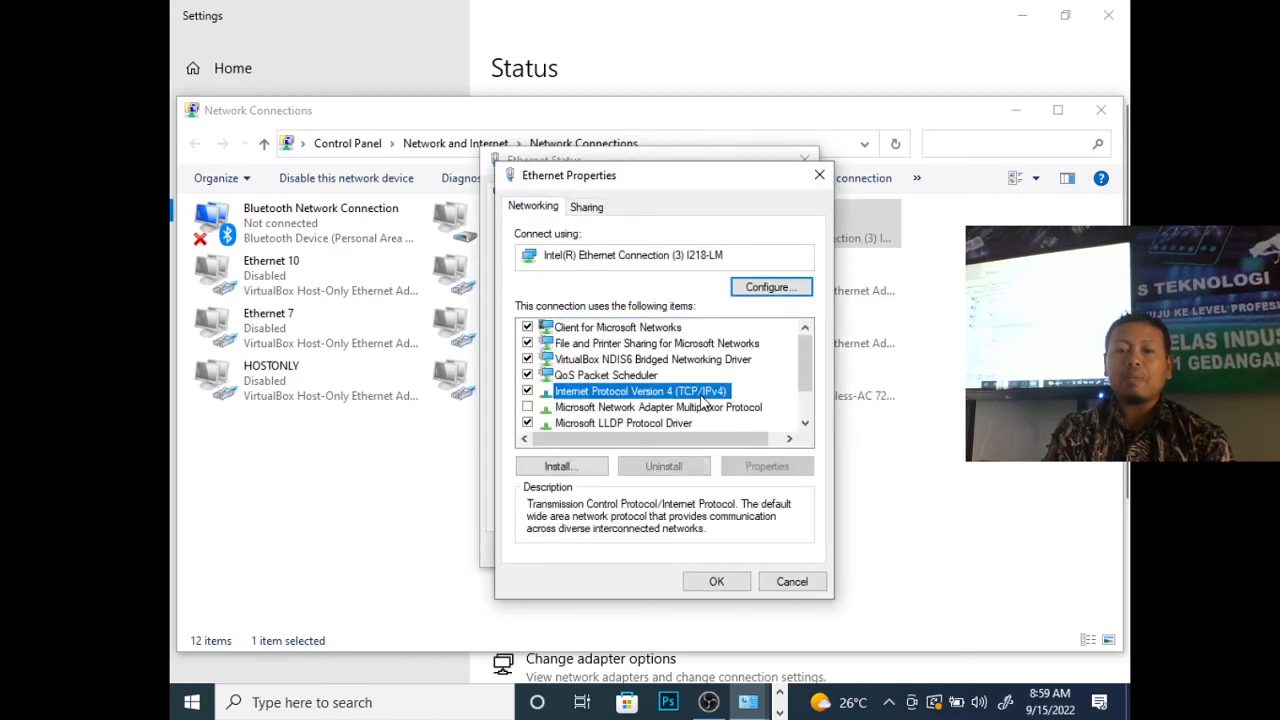
double_click(702, 395)
click(646, 362)
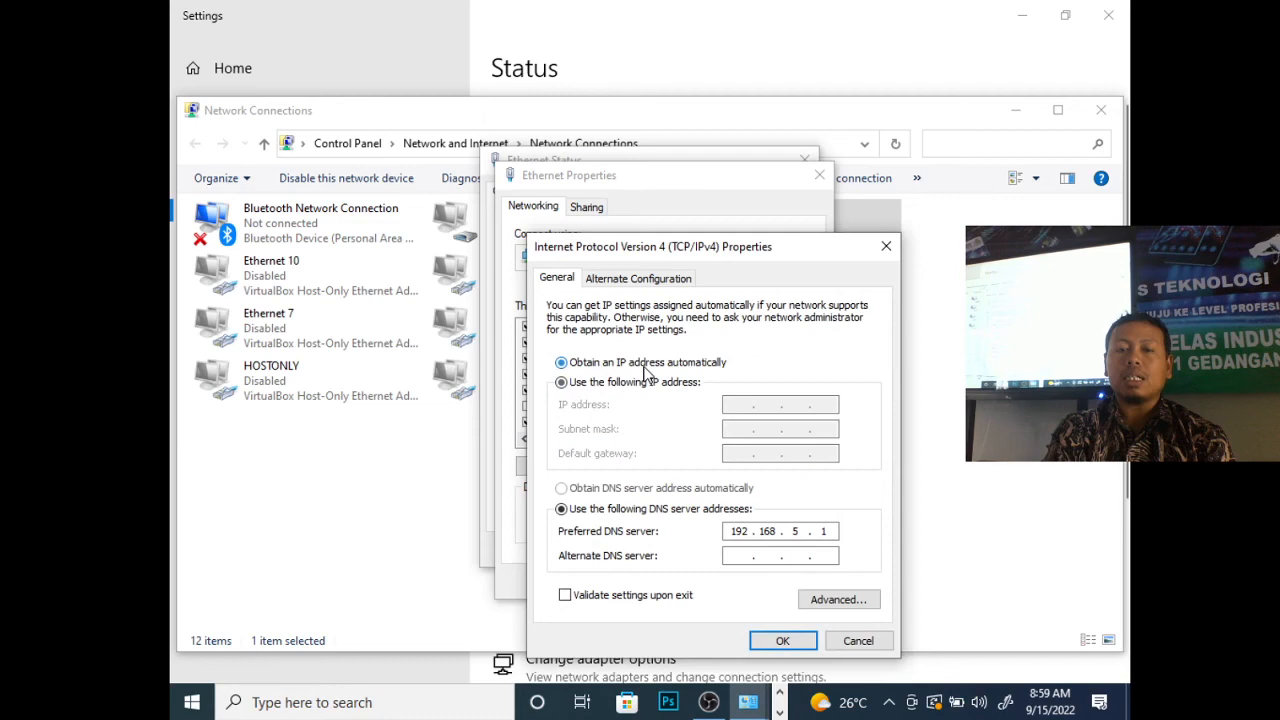
click(630, 491)
click(782, 640)
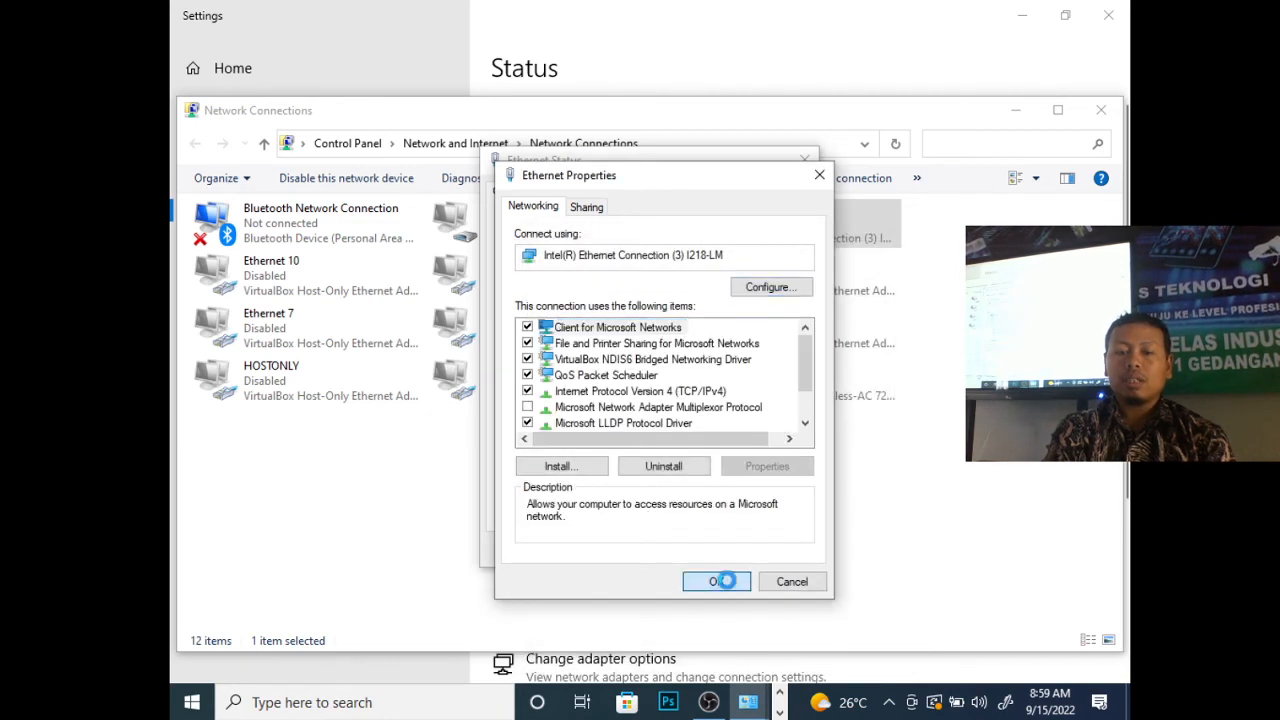
click(722, 581)
click(776, 550)
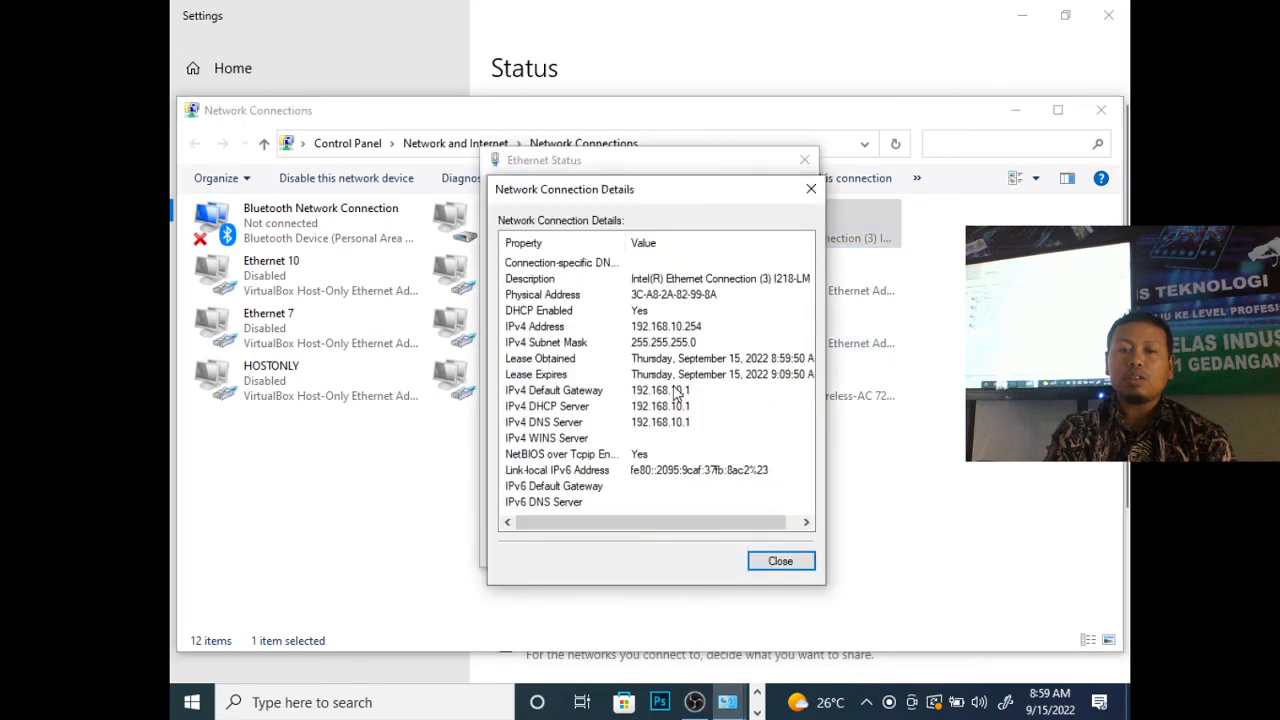
click(692, 330)
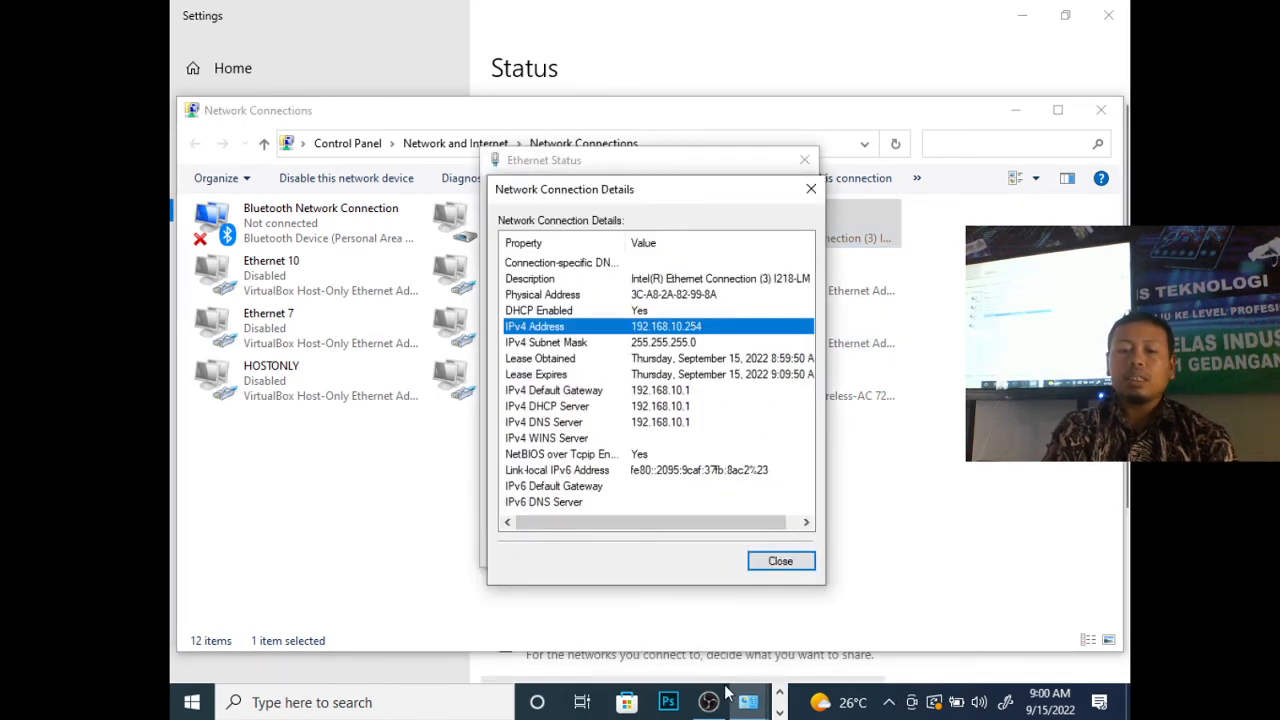
- Switch back to WinBox and examine the DHCP server's leases, widening the Active Host Name column to read the client's name
key(alt+Tab)
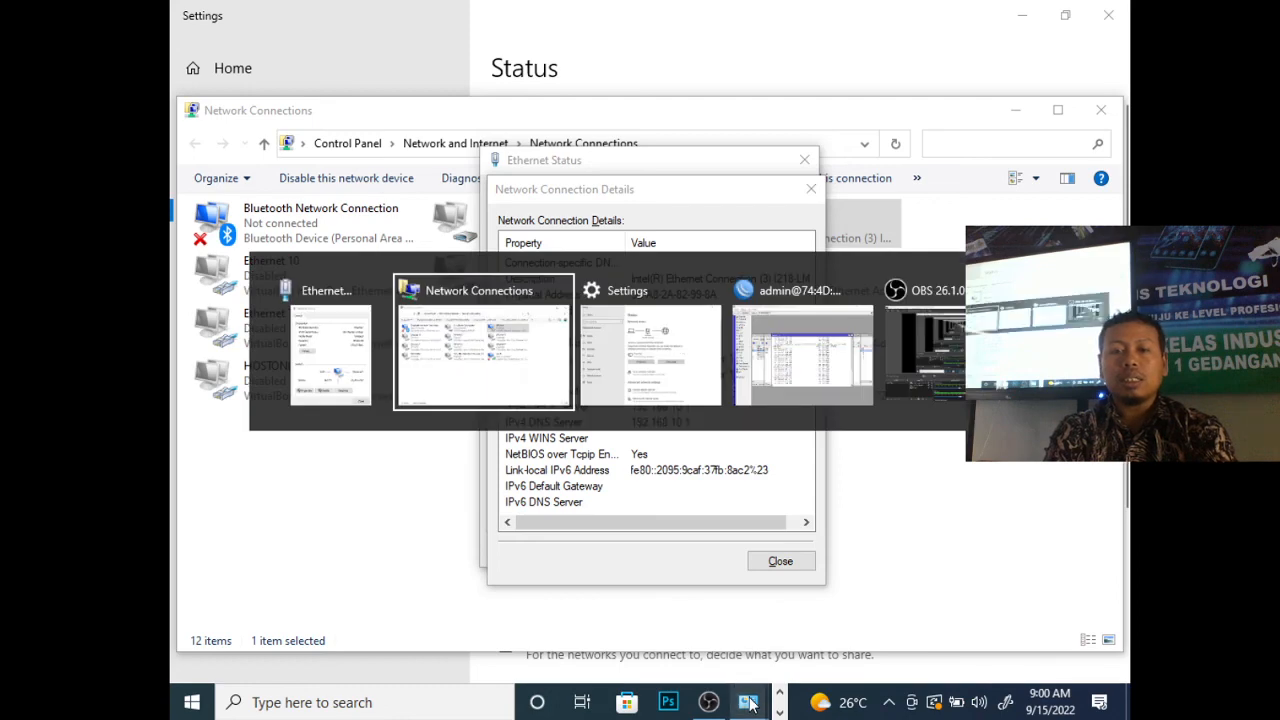
key(alt+Tab)
key(alt+Tab)
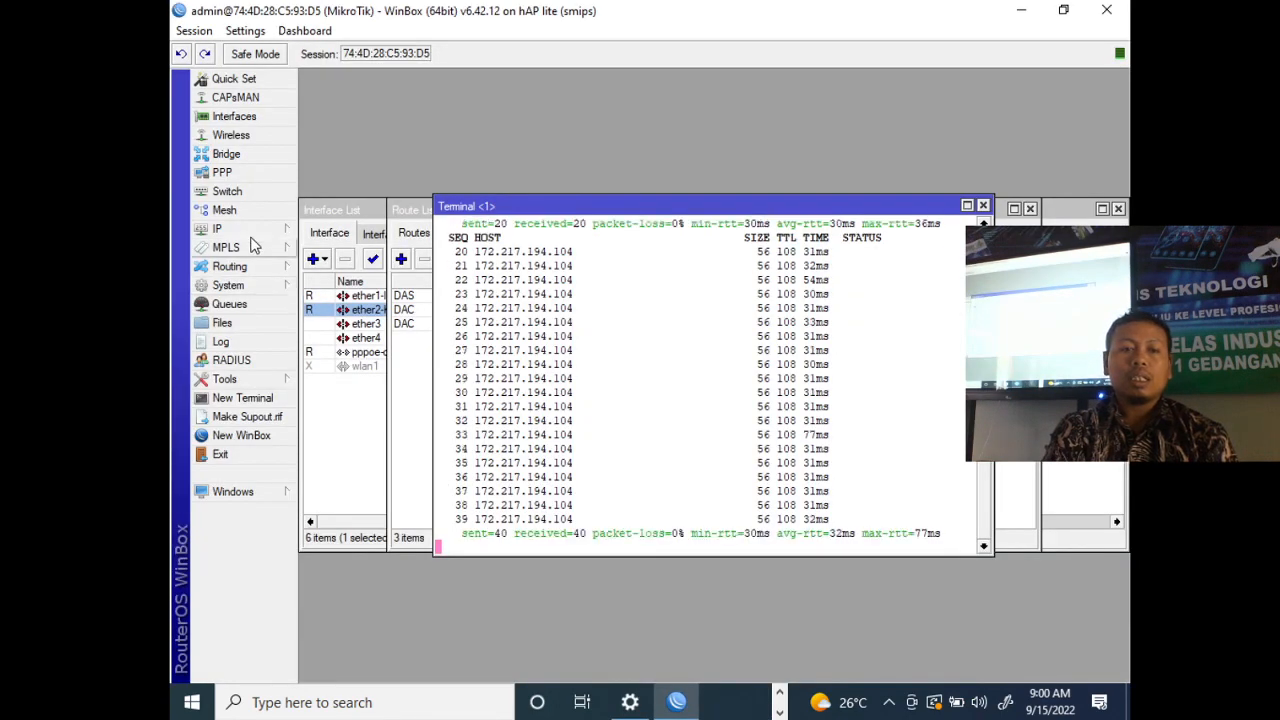
click(250, 229)
click(365, 342)
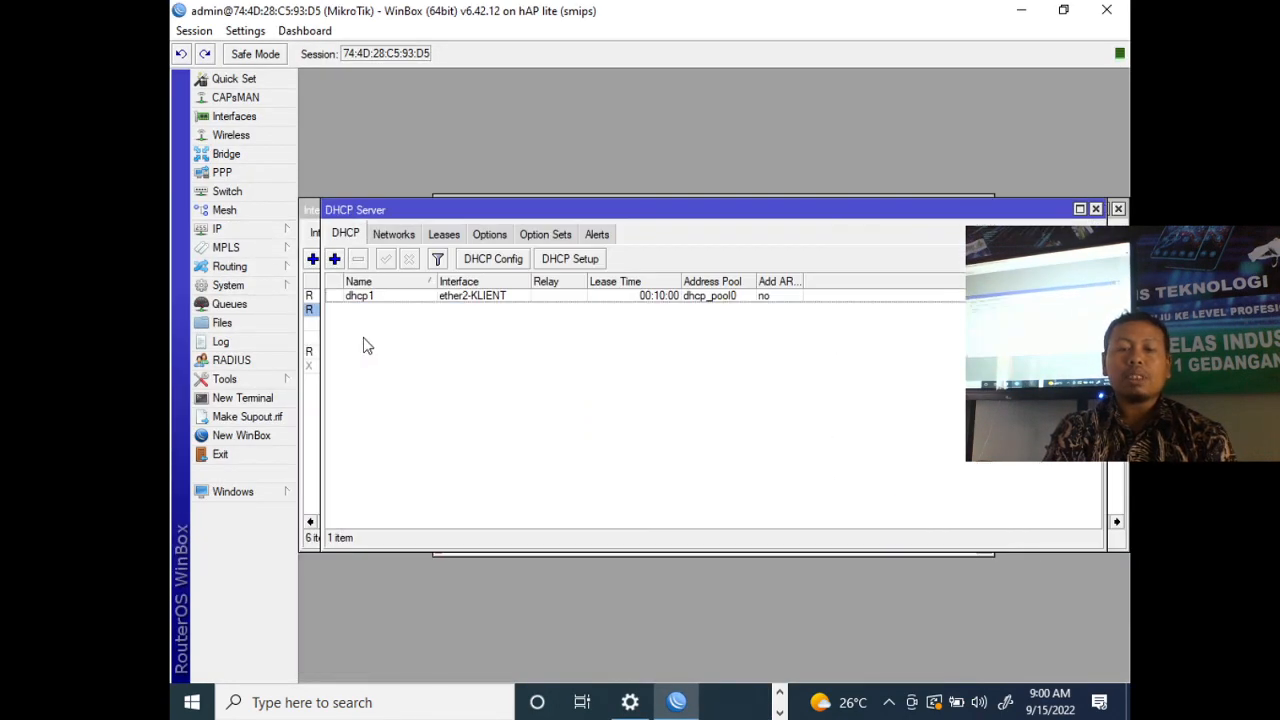
click(444, 234)
click(565, 296)
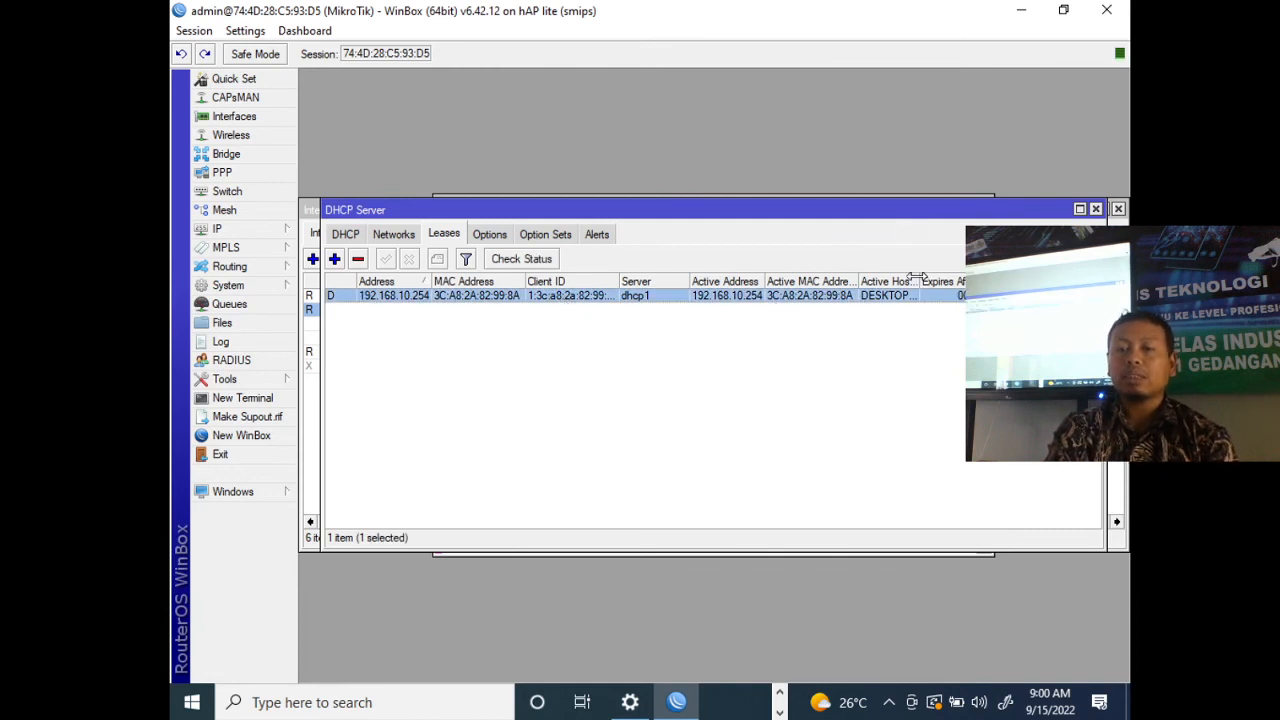
drag(918, 281, 970, 281)
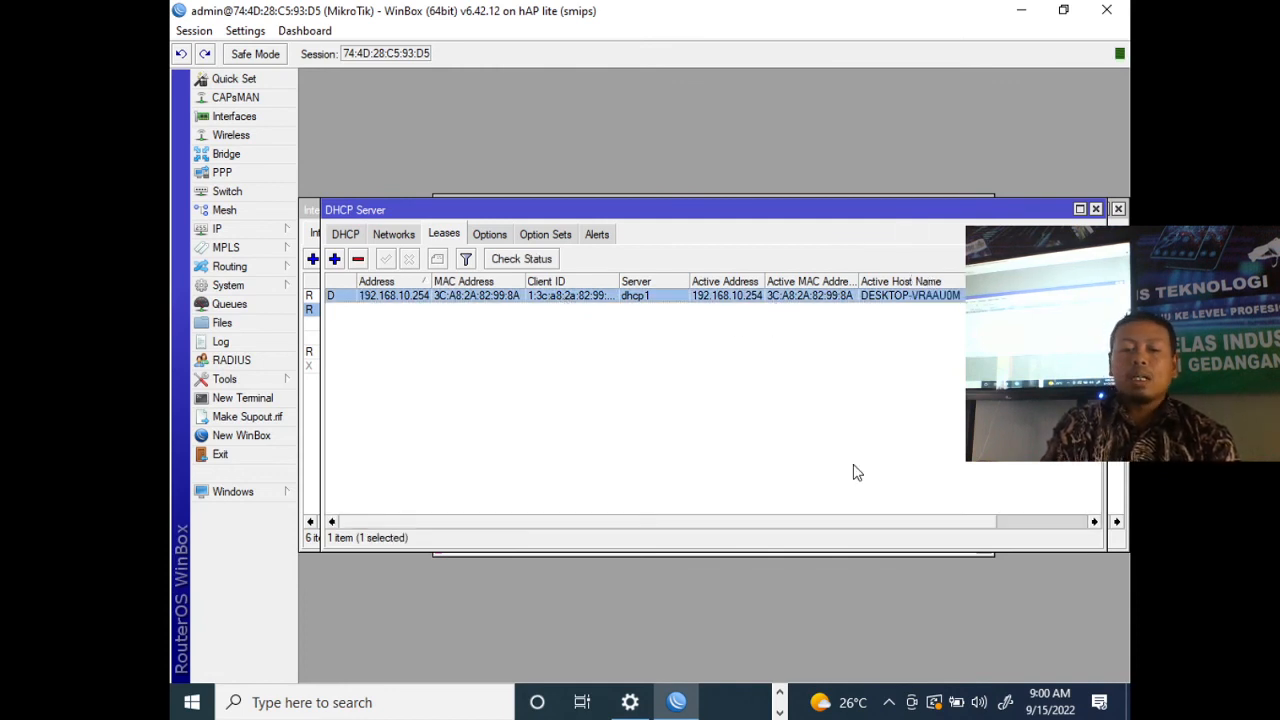
- Open google.com in Chrome to test internet access, and check the network status in Windows Settings
key(super+d)
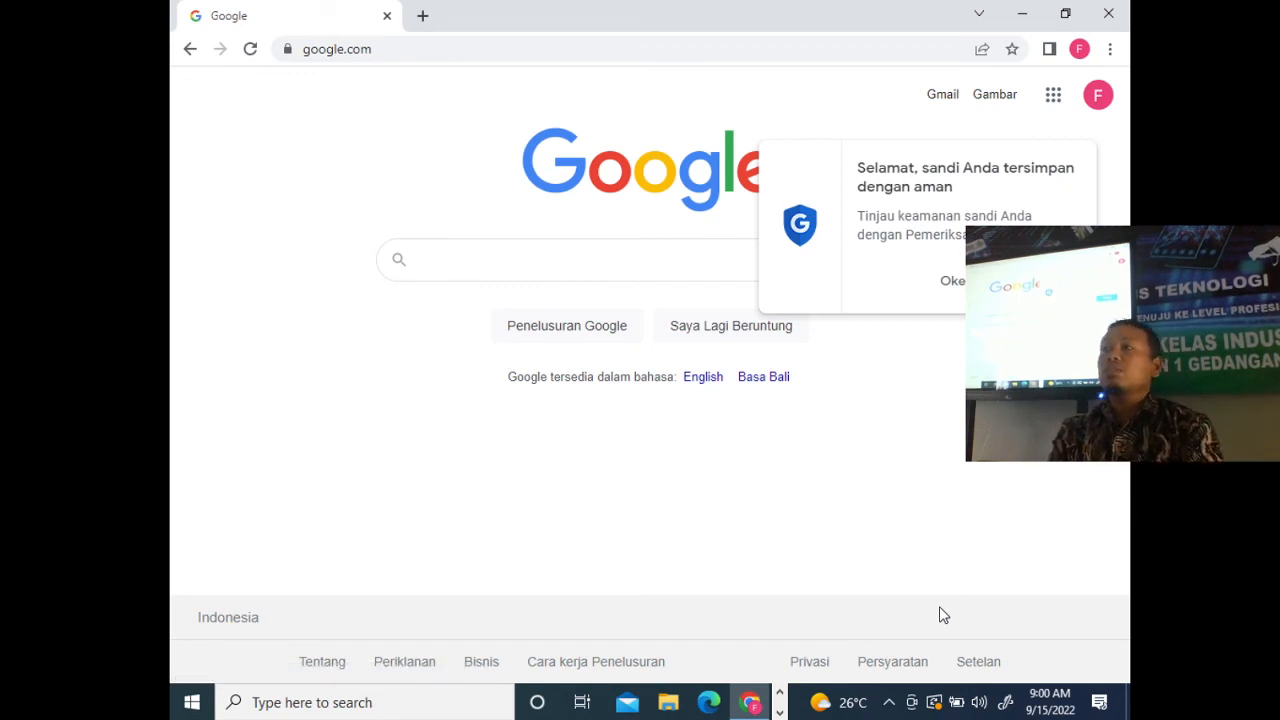
key(alt+Tab)
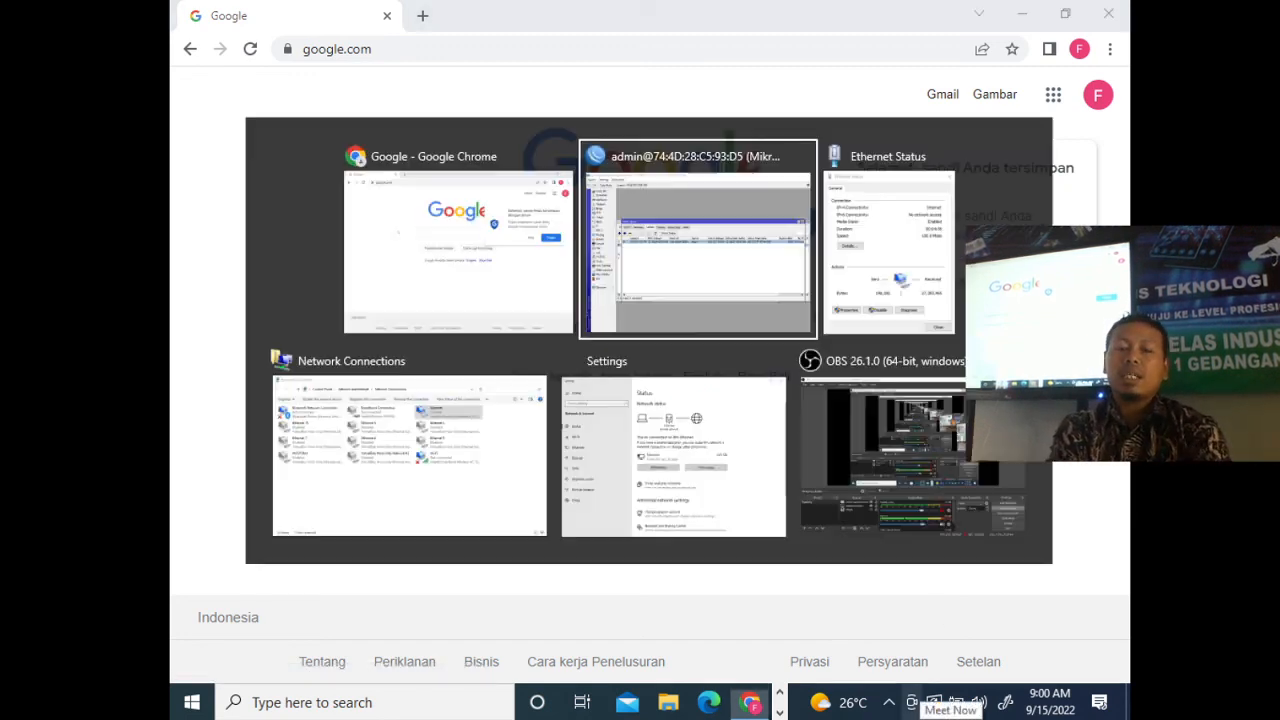
key(alt+Tab)
key(alt+Tab)
key(alt+Tab)
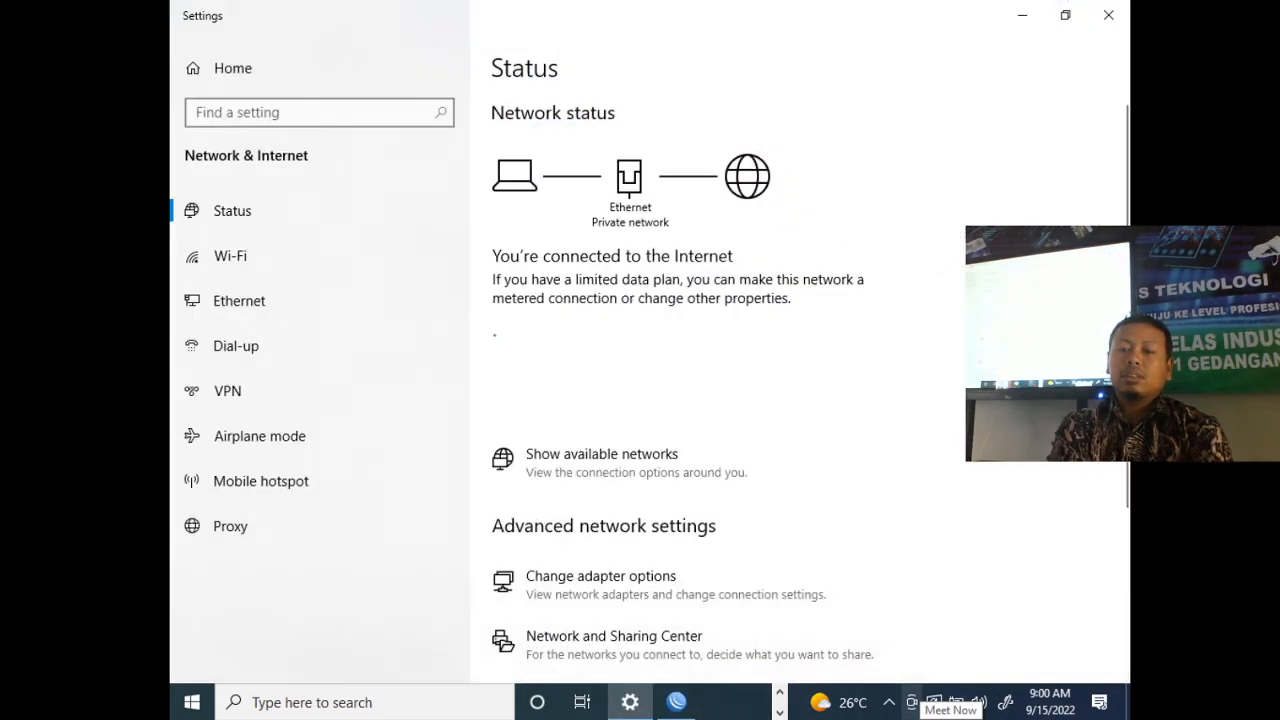
key(alt+Tab)
key(alt+Tab)
key(alt+Tab)
key(alt+Tab)
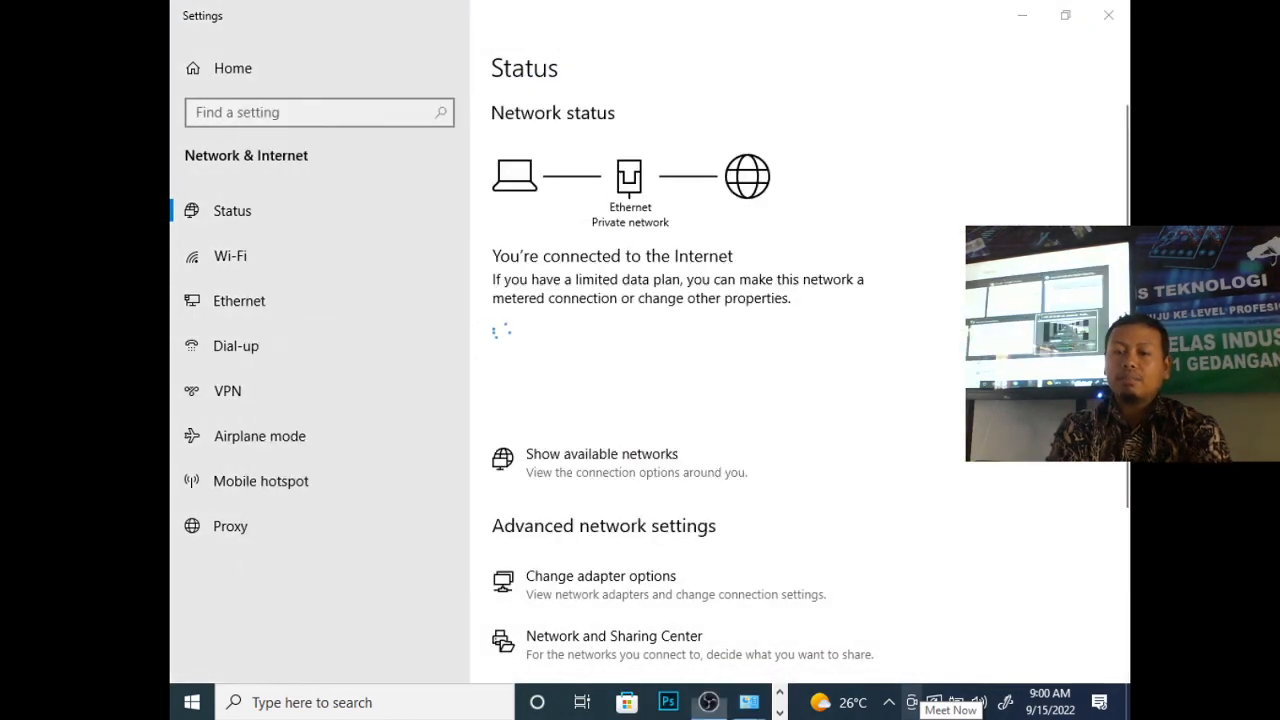